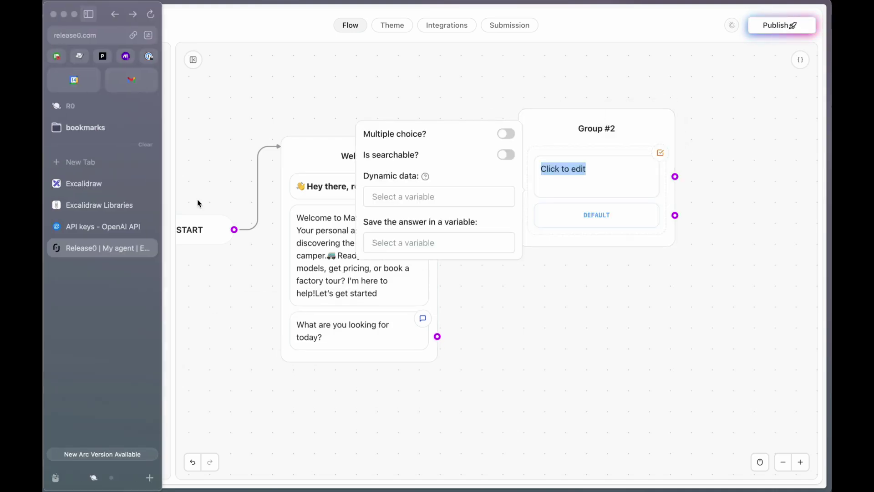
# Rename the second group Menu and set its choice to joining the RV community mailing list
pyautogui.click(592, 128)
pyautogui.write('Menu')
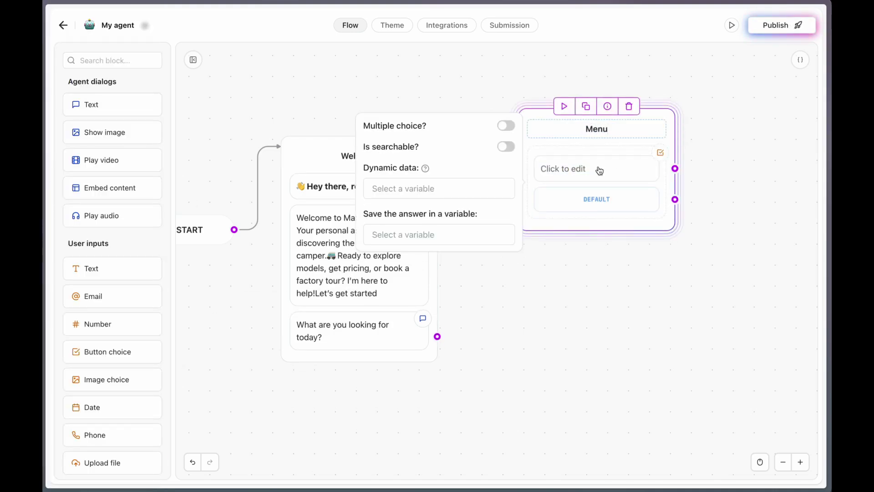
pyautogui.click(600, 265)
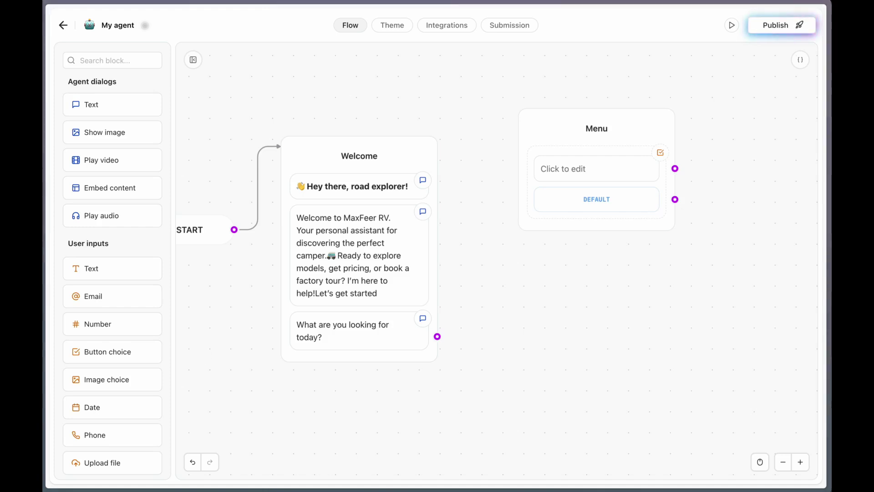
pyautogui.click(592, 173)
pyautogui.write('I want to be added to the RV community mailing list.')
pyautogui.click(562, 300)
# Connect the Welcome group's output to the Menu group
pyautogui.moveTo(437, 337); pyautogui.dragTo(517, 154)
pyautogui.hscroll(5, 637, 305)
pyautogui.scroll(4, 637, 305)
pyautogui.hscroll(3, 644, 310)
pyautogui.scroll(-2, 644, 309)
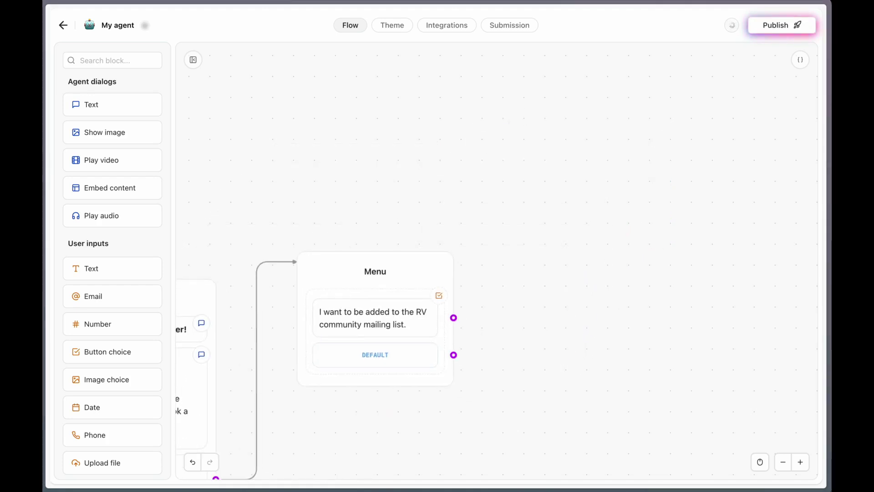
# Start a new group with the community invitation, ask 'What is your name?', and save the answer in name
pyautogui.moveTo(129, 103); pyautogui.dragTo(625, 122)
pyautogui.write('We’d love to have you in our RV community! Just drop your details below and we’ll add you to the list')
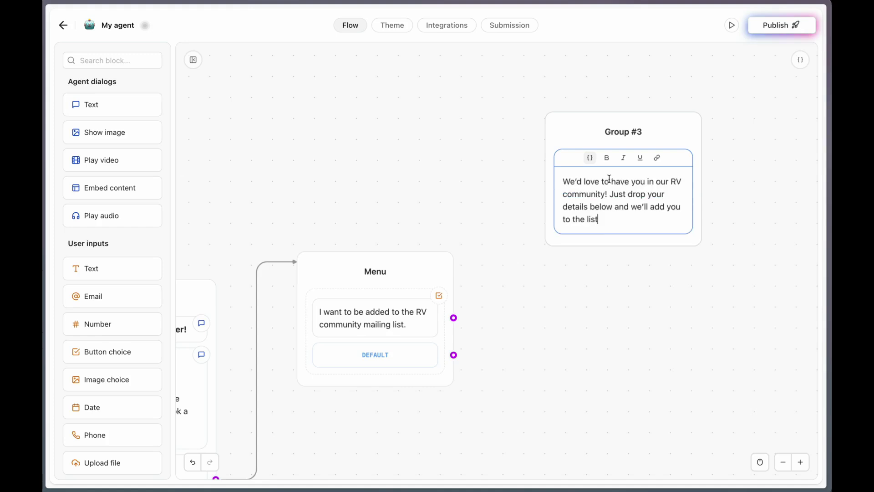
pyautogui.click(482, 162)
pyautogui.moveTo(109, 104); pyautogui.dragTo(623, 226)
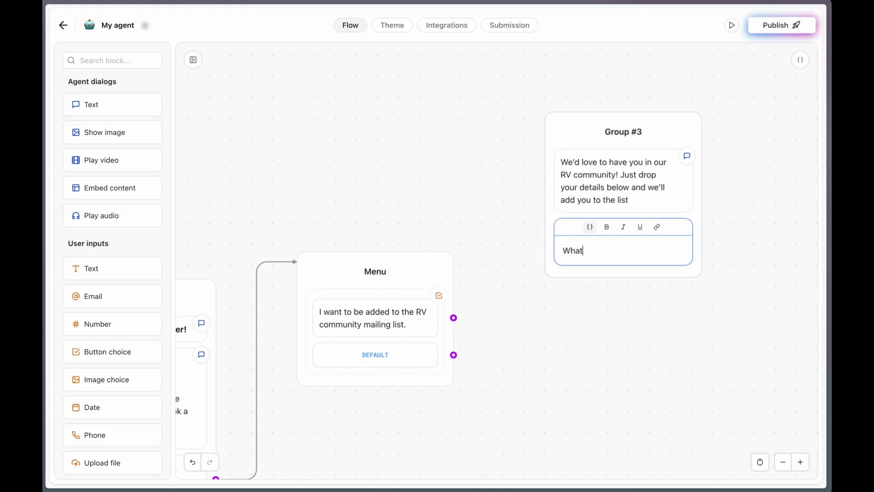
pyautogui.write('What is your name?')
pyautogui.click(518, 199)
pyautogui.moveTo(92, 268); pyautogui.dragTo(605, 266)
pyautogui.click(407, 349)
pyautogui.write('name')
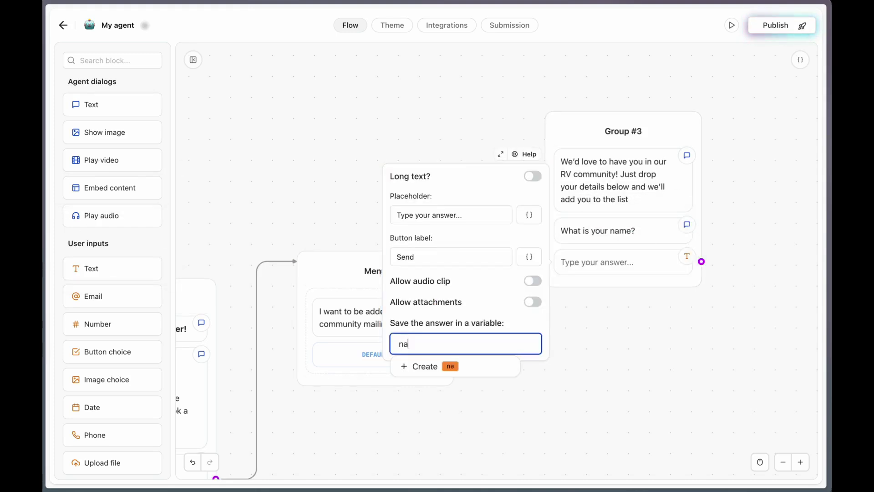
pyautogui.click(423, 370)
pyautogui.click(639, 329)
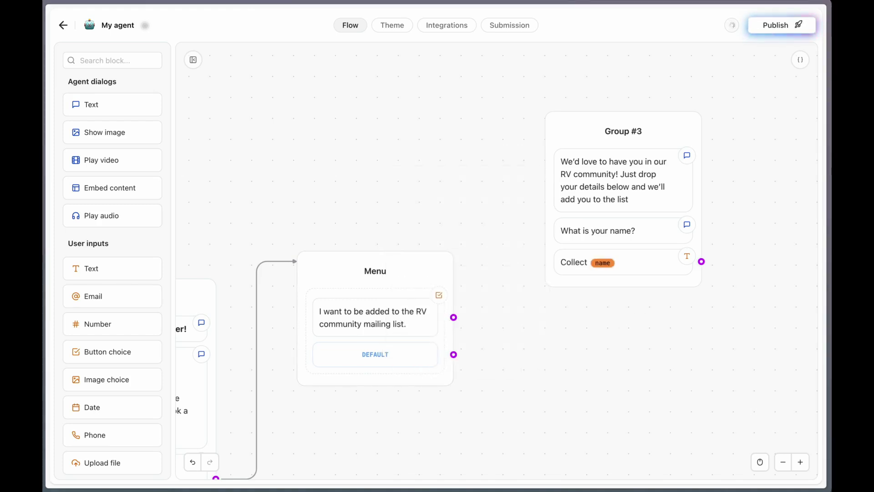
# Ask 'And your best email?' and store the email answer in a new email variable
pyautogui.moveTo(102, 94); pyautogui.dragTo(606, 292)
pyautogui.write('And your best email?')
pyautogui.click(548, 334)
pyautogui.moveTo(97, 296); pyautogui.dragTo(592, 321)
pyautogui.click(433, 394)
pyautogui.write('email')
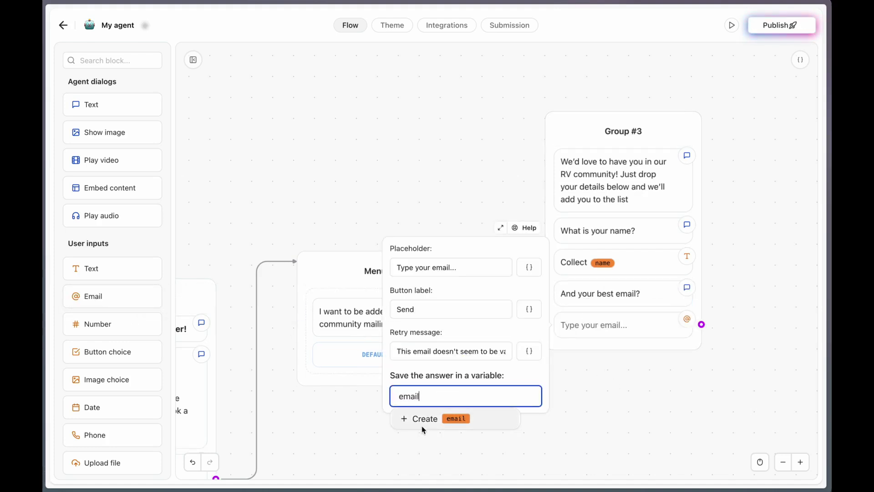
pyautogui.click(422, 419)
pyautogui.click(599, 388)
# Link Menu's choice to the new group and title it Collect data
pyautogui.click(524, 179)
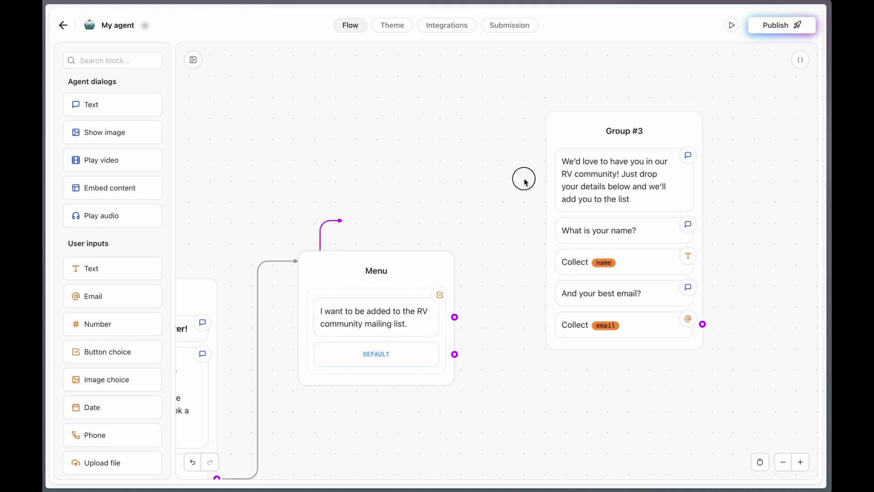
pyautogui.click(620, 130)
pyautogui.write('Collect data')
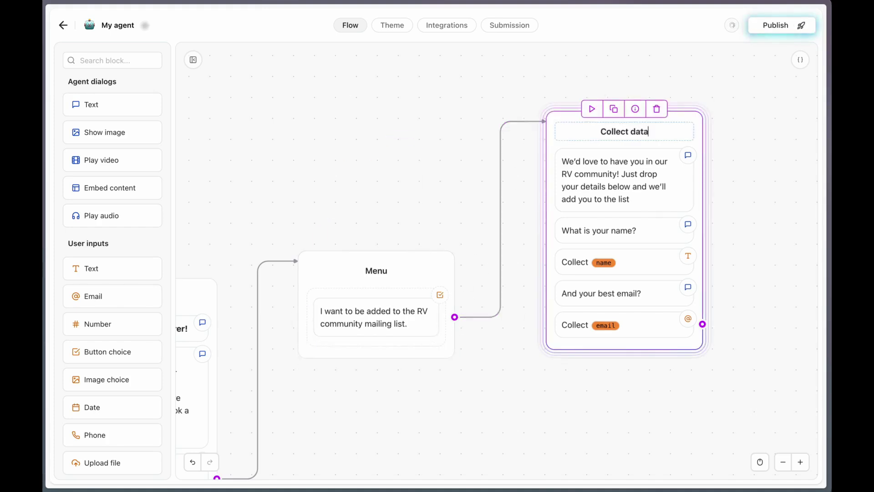
pyautogui.click(388, 137)
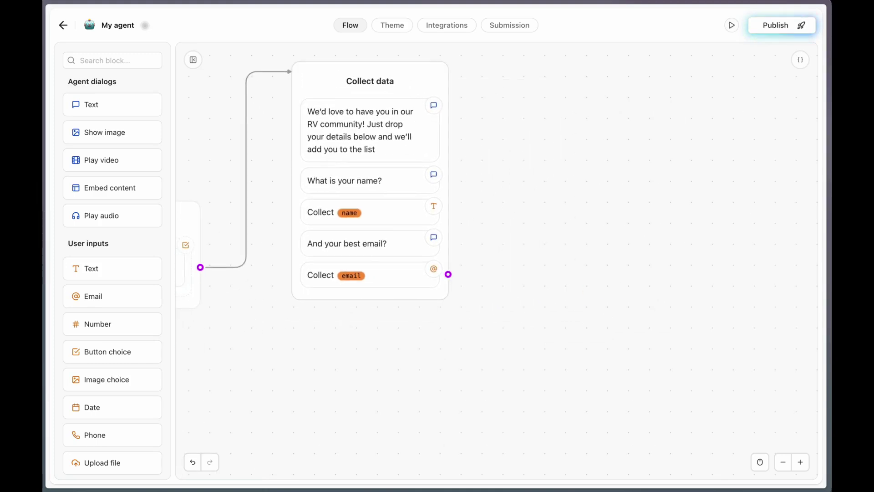
# Add a Google Sheets block after Collect data and connect a Google account
pyautogui.scroll(-15, 135, 266)
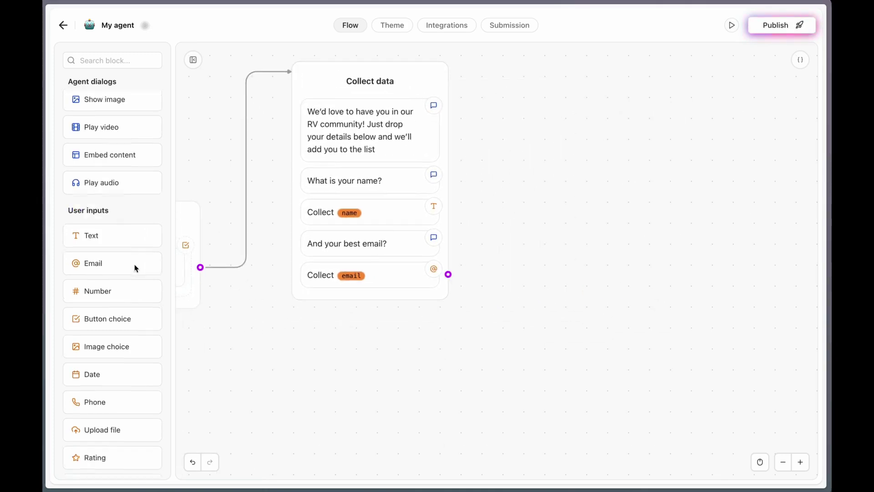
pyautogui.scroll(-3, 135, 268)
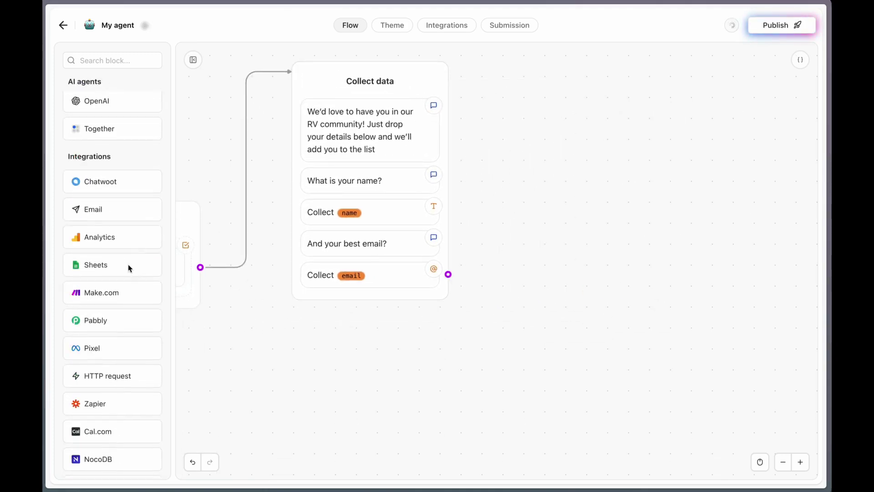
pyautogui.moveTo(102, 266); pyautogui.dragTo(609, 130)
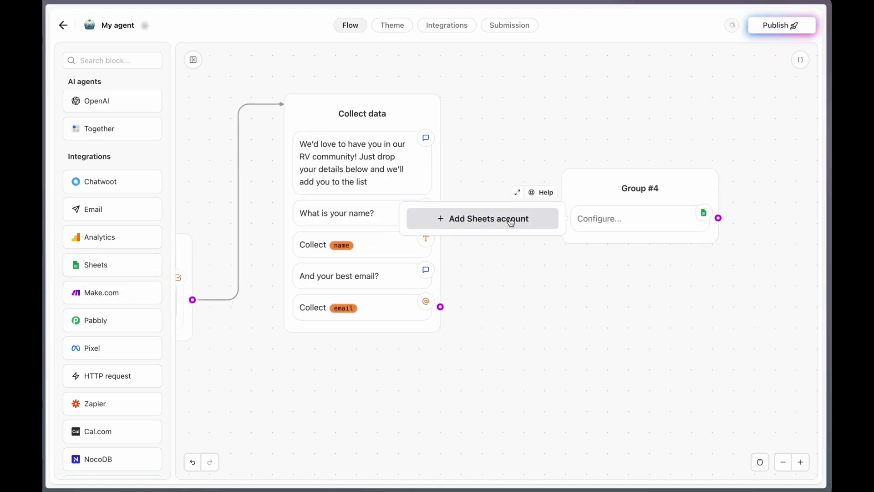
pyautogui.click(464, 219)
pyautogui.click(428, 415)
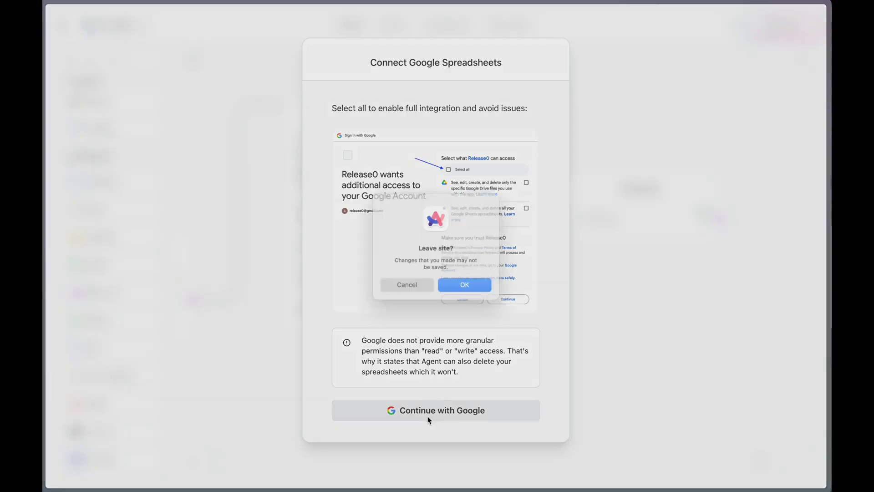
pyautogui.click(468, 287)
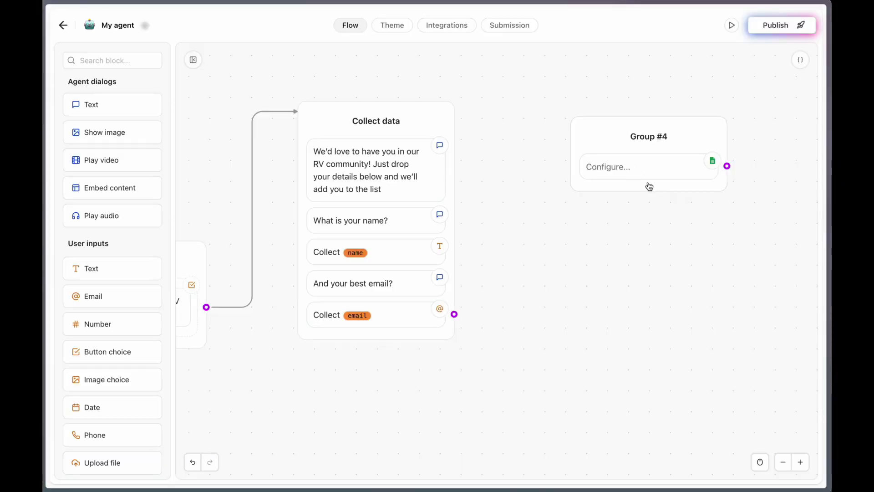
pyautogui.click(635, 169)
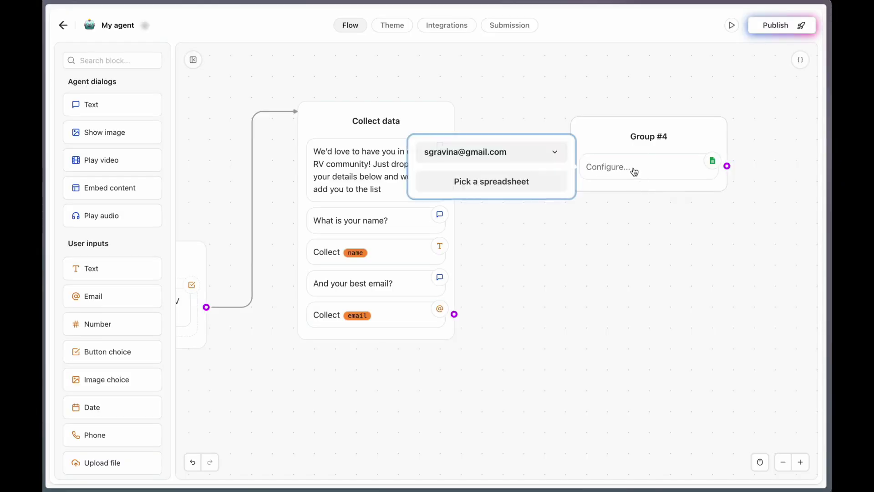
# Point the Sheets step at Sheet1 of the RV Camper community spreadsheet
pyautogui.click(517, 181)
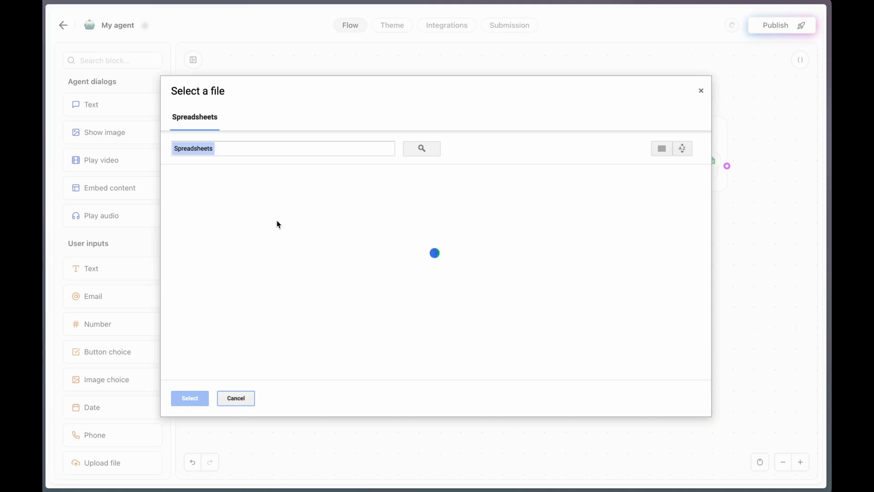
pyautogui.click(220, 220)
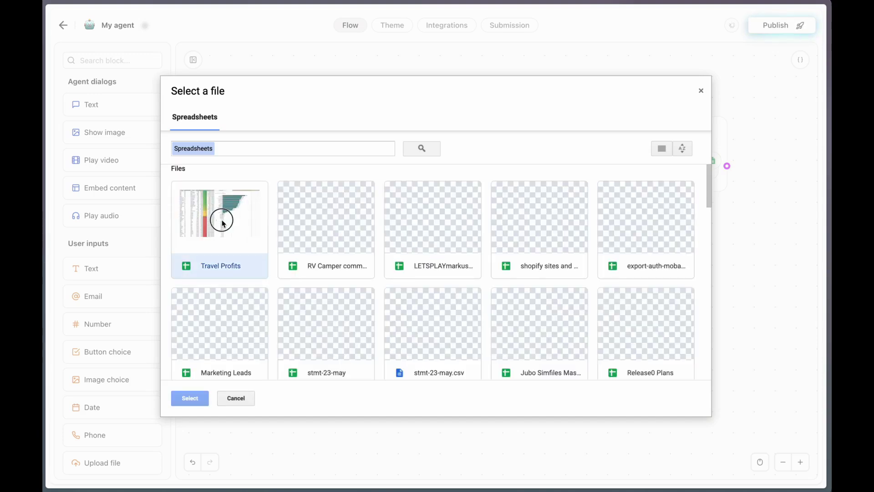
pyautogui.click(285, 270)
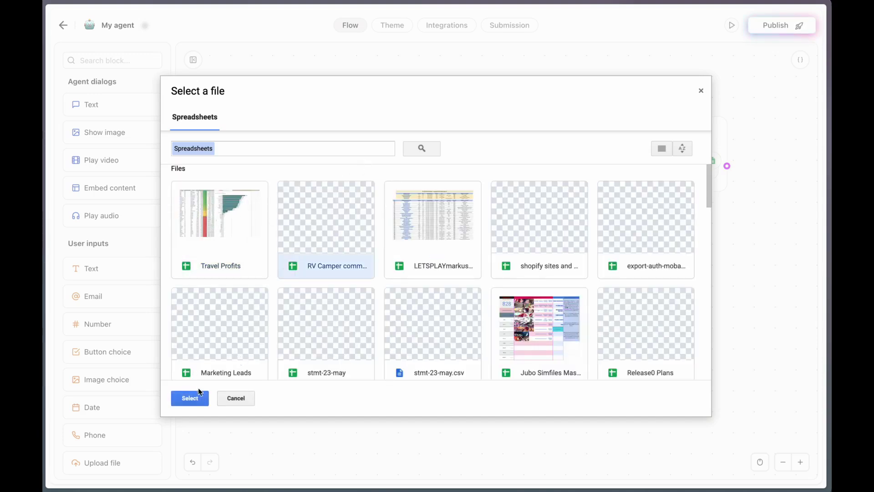
pyautogui.click(190, 397)
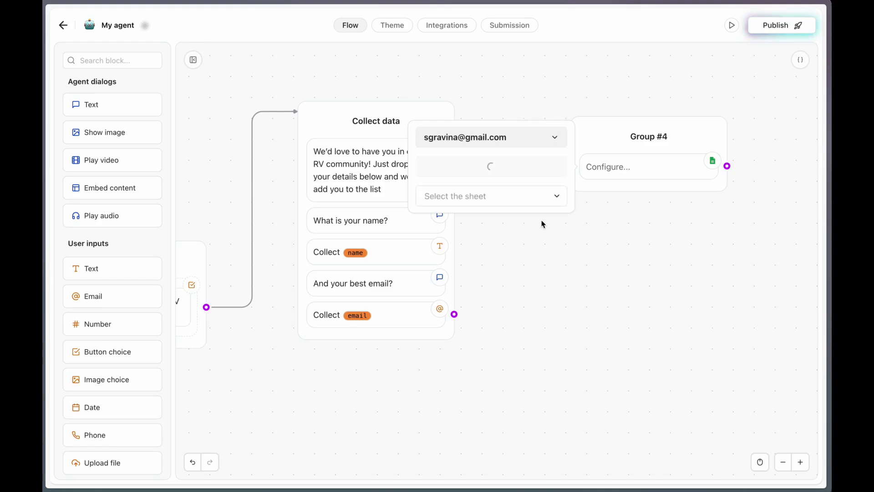
pyautogui.click(556, 195)
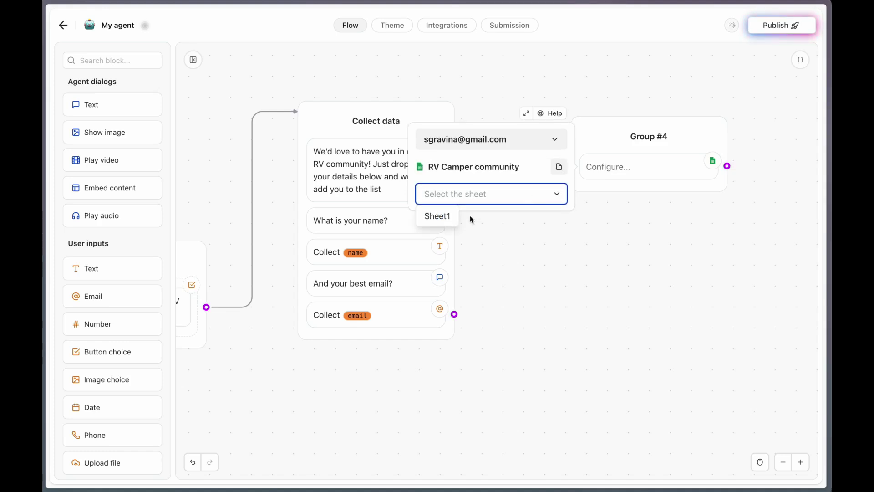
pyautogui.click(442, 216)
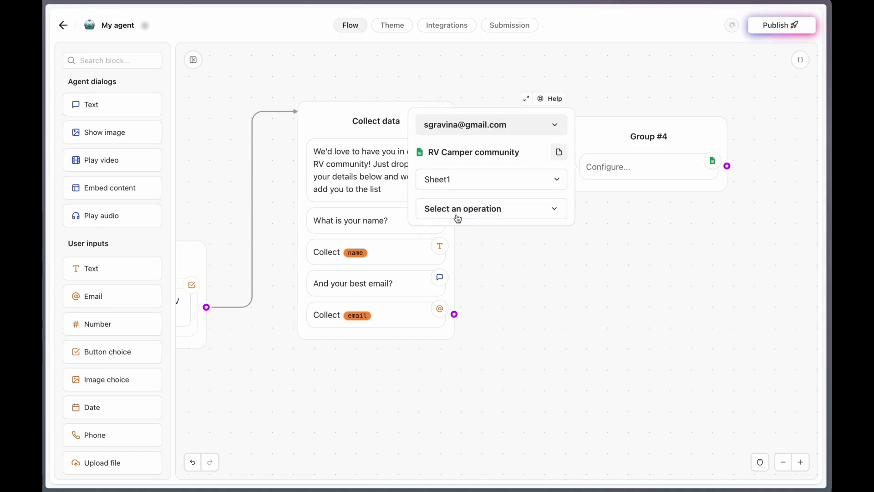
# Make it Insert a row, mapping the answers to the Name and Email columns
pyautogui.click(516, 211)
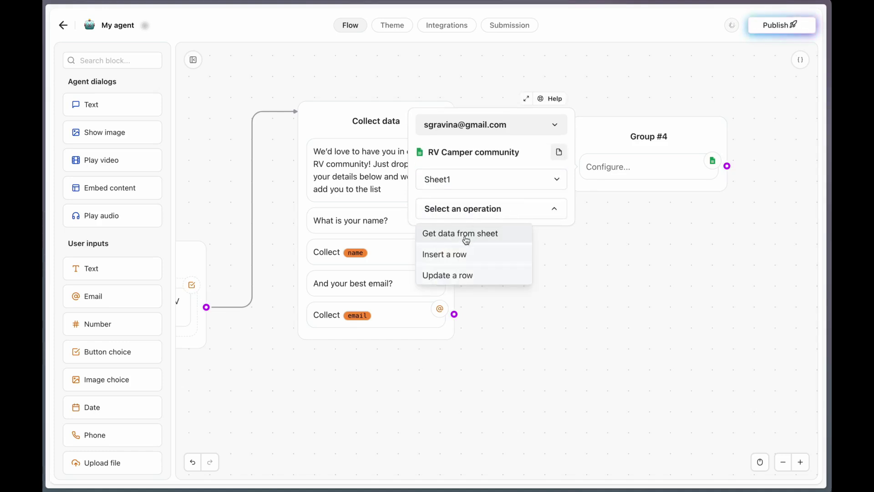
pyautogui.click(478, 258)
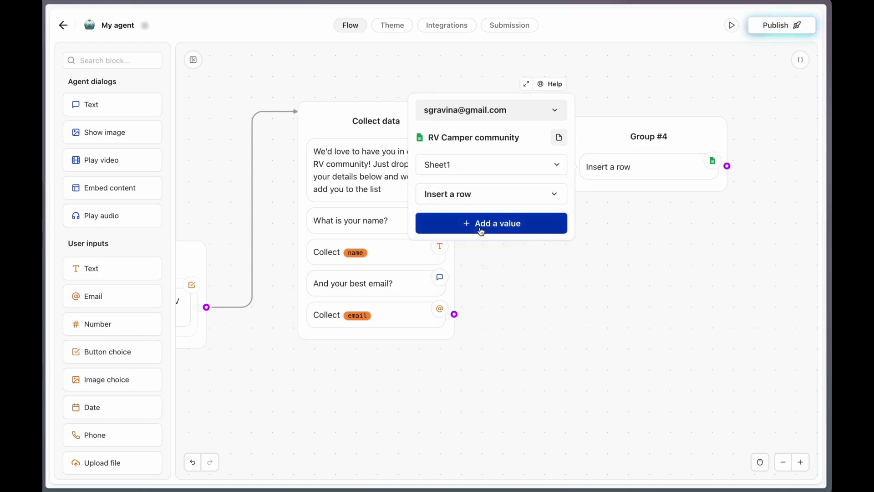
pyautogui.click(482, 231)
pyautogui.click(474, 218)
pyautogui.click(510, 169)
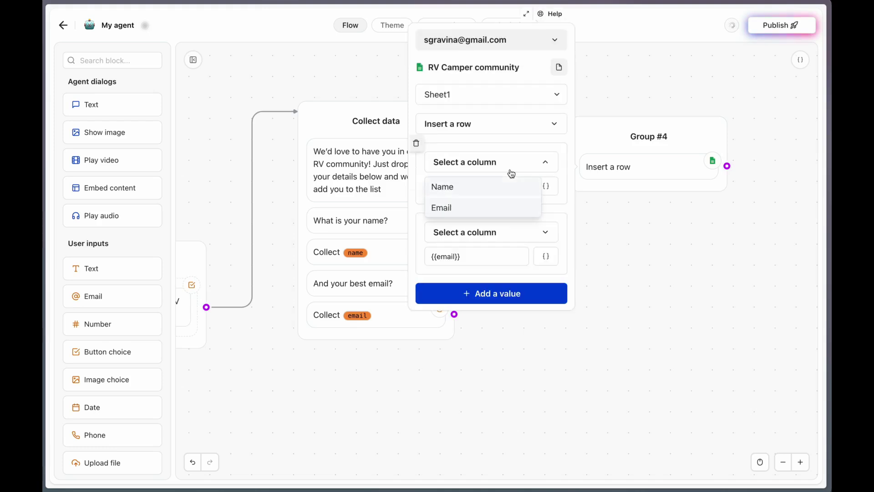
pyautogui.click(485, 188)
pyautogui.click(474, 232)
pyautogui.click(456, 277)
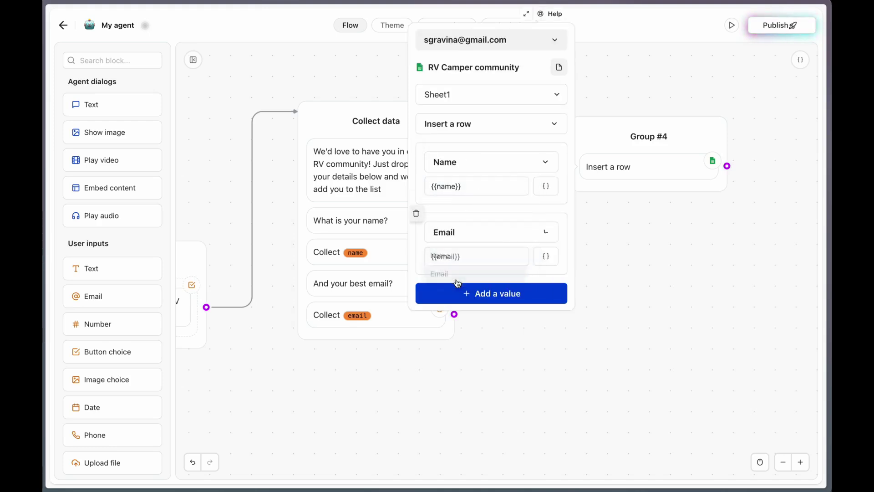
pyautogui.click(665, 250)
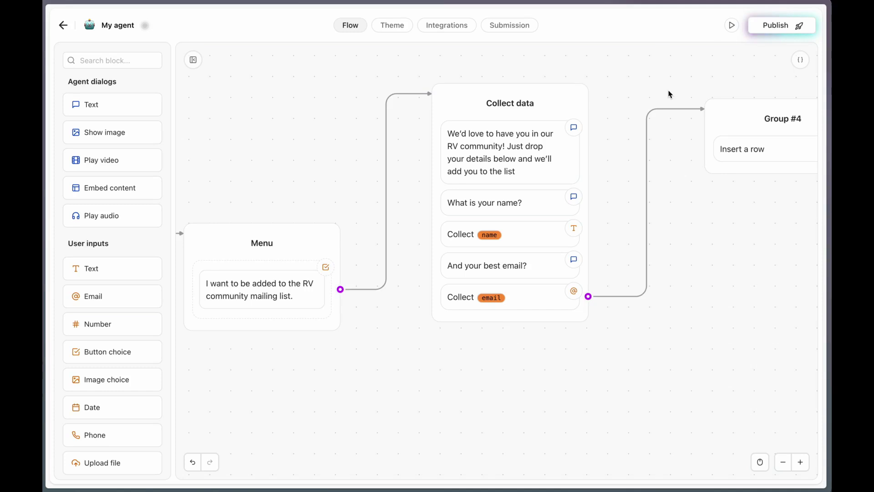
# Run a test chat choosing the mailing list, submit a sample name and email, then close the preview
pyautogui.click(733, 25)
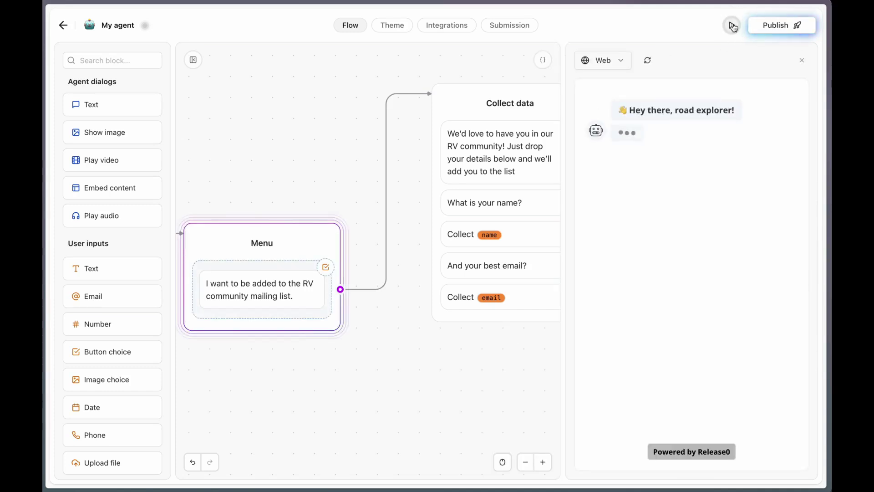
pyautogui.click(711, 253)
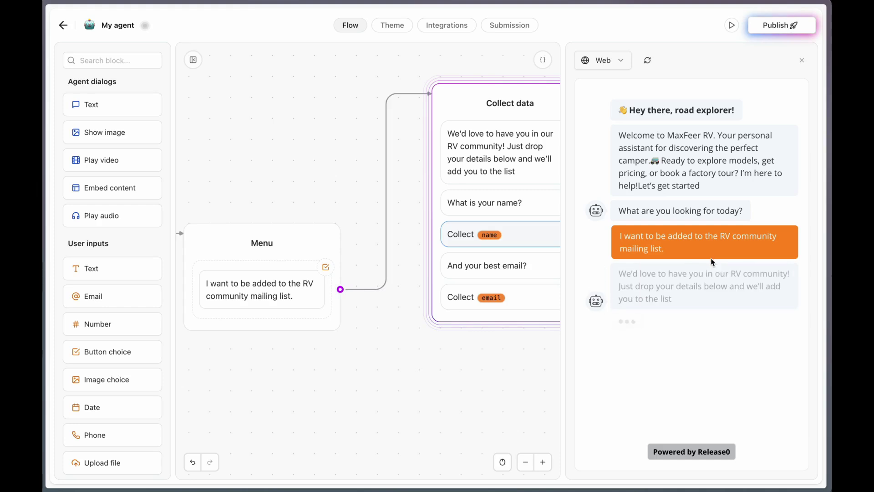
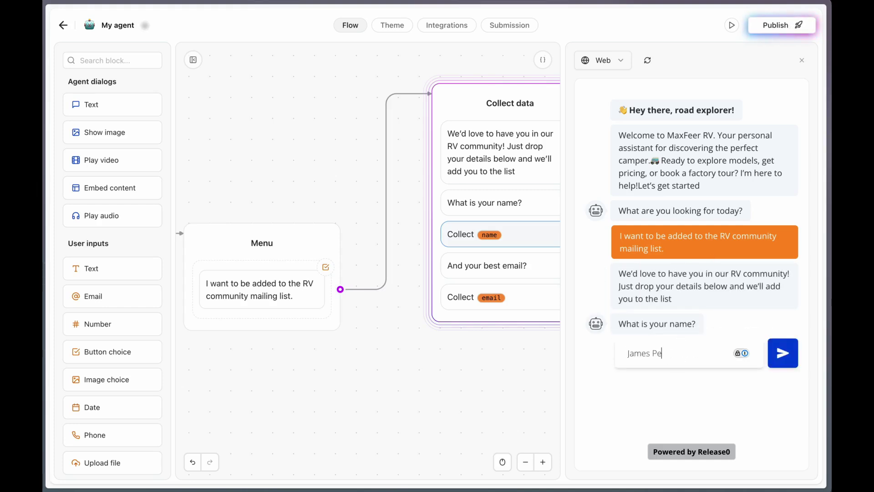
pyautogui.press('Return')
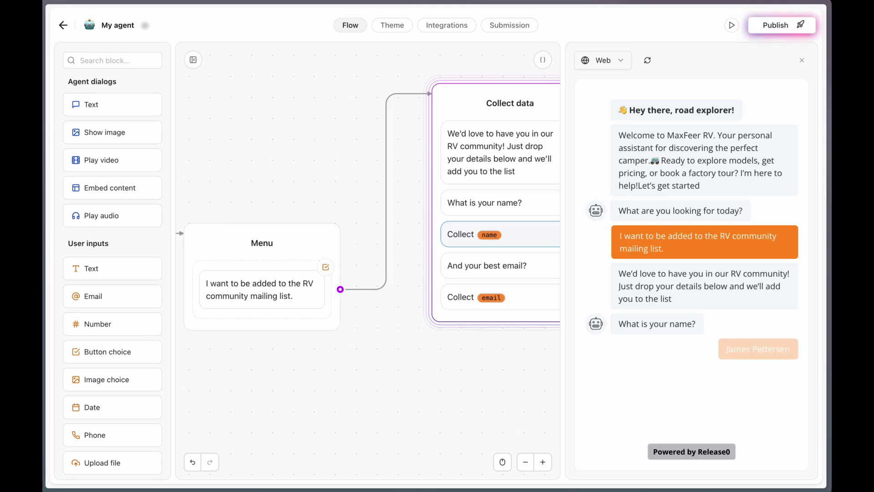
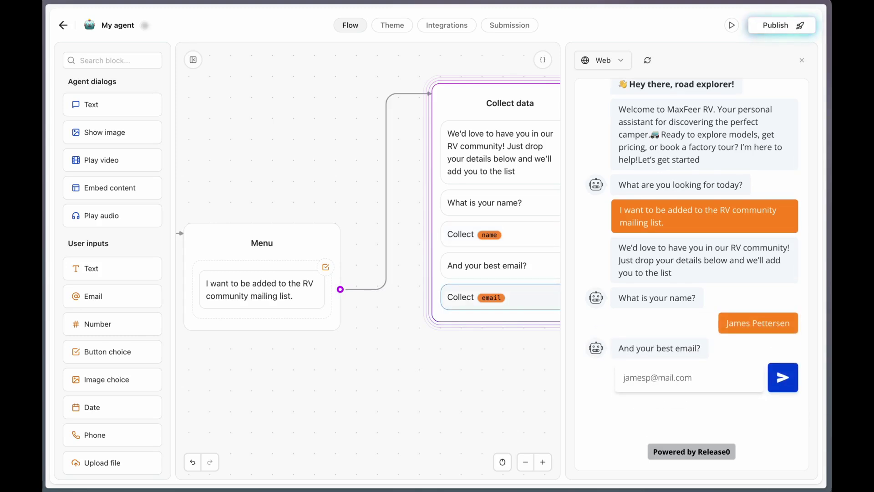
pyautogui.press('Return')
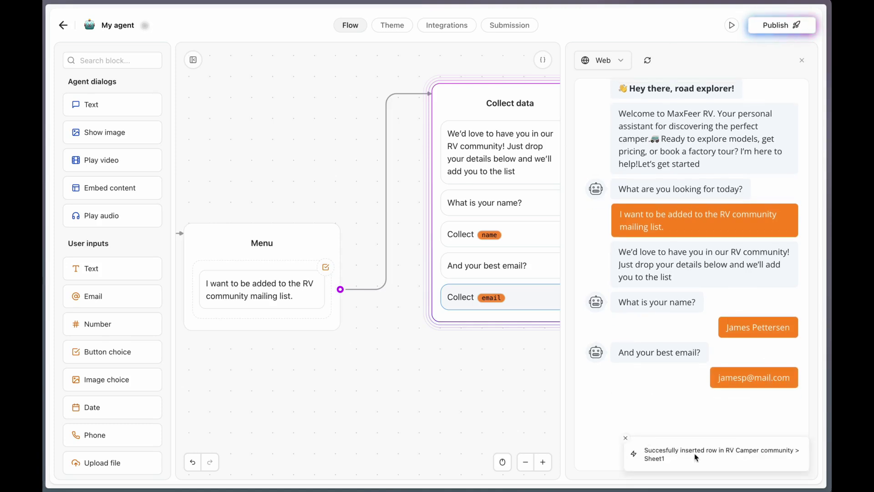
pyautogui.click(695, 455)
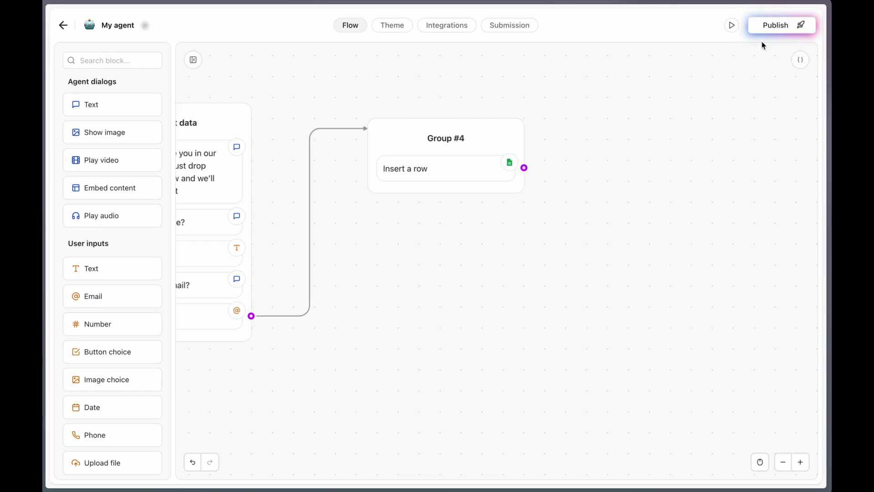
# Add Group #5 sending 'All set, {{name}}' mailing-list confirmation, linked after Group #4
pyautogui.moveTo(107, 105); pyautogui.dragTo(490, 250)
pyautogui.write('All set, {{name}} ! You’ve been added to our mailing list. Keep an eye on your inbox for exclusive RV tips, new models, and events!')
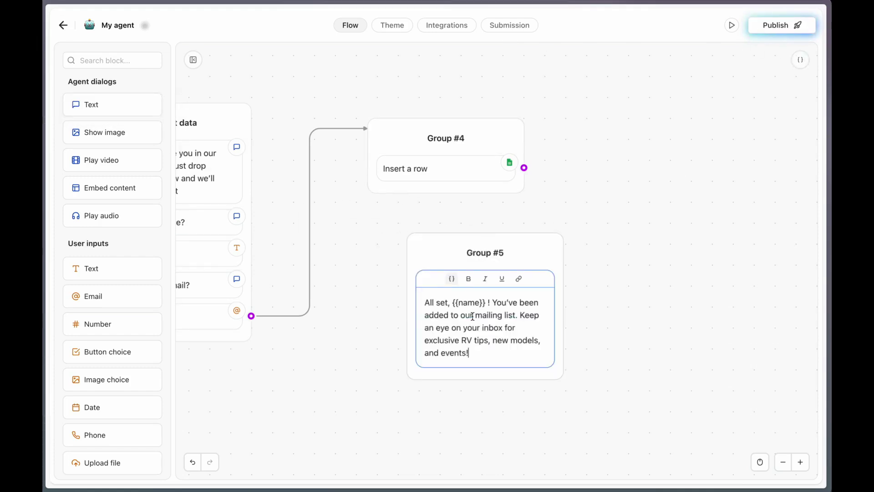
pyautogui.click(486, 406)
pyautogui.moveTo(525, 169); pyautogui.dragTo(516, 229)
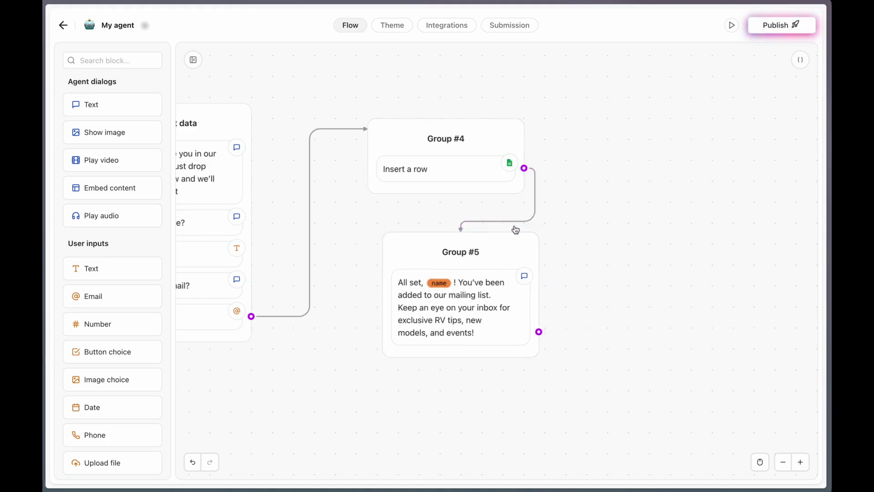
pyautogui.click(731, 27)
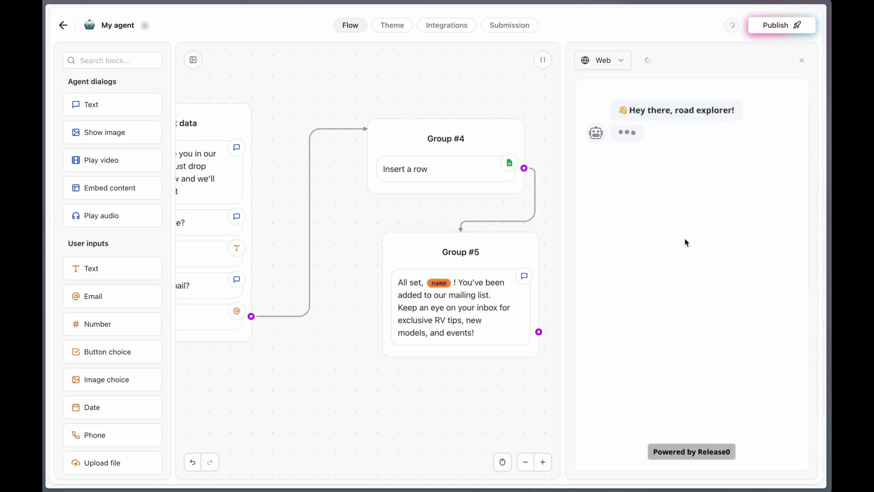
# In the test chat, choose the mailing list and submit a sample name and email
pyautogui.click(699, 255)
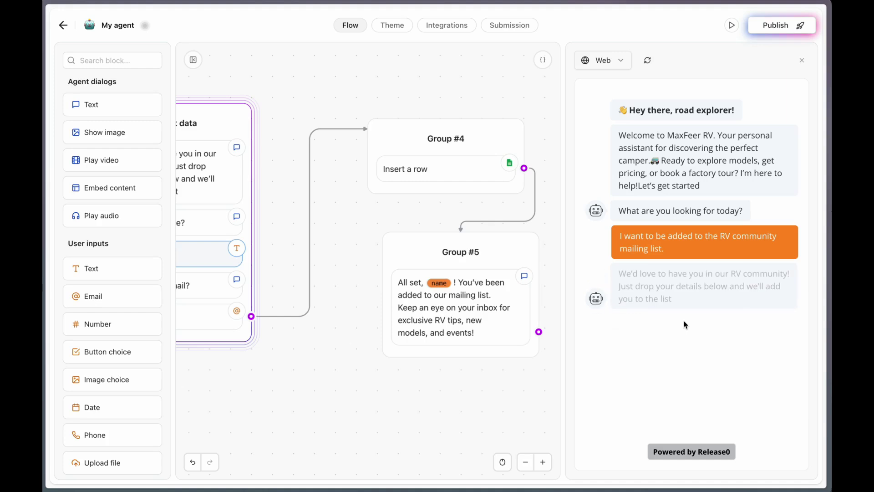
pyautogui.write('Ja')
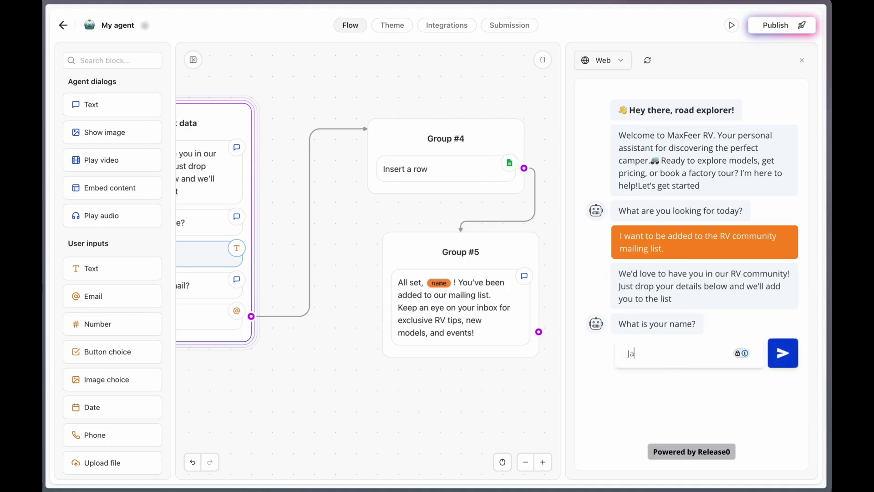
pyautogui.write('ne Doe')
pyautogui.press('Return')
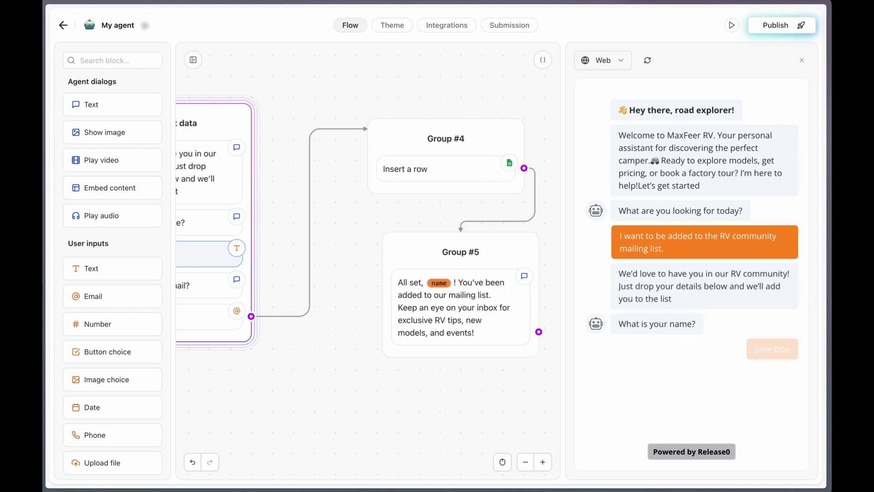
pyautogui.write('janedoe@mail.com')
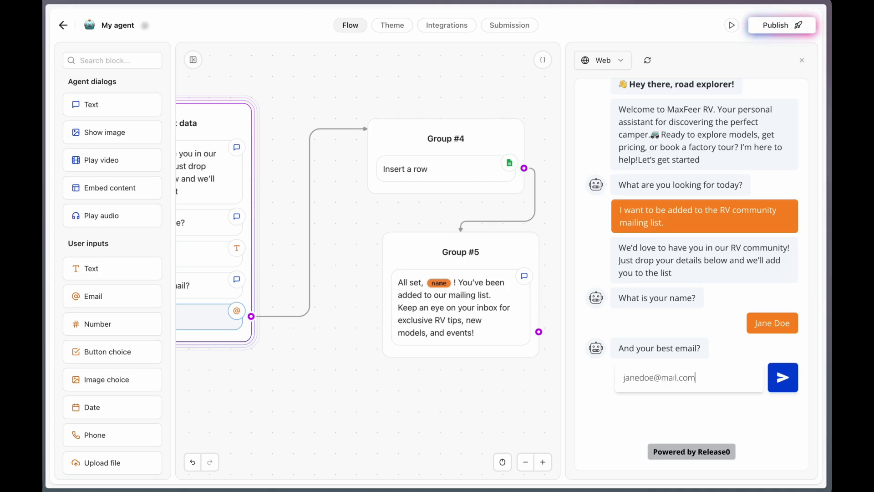
pyautogui.press('Return')
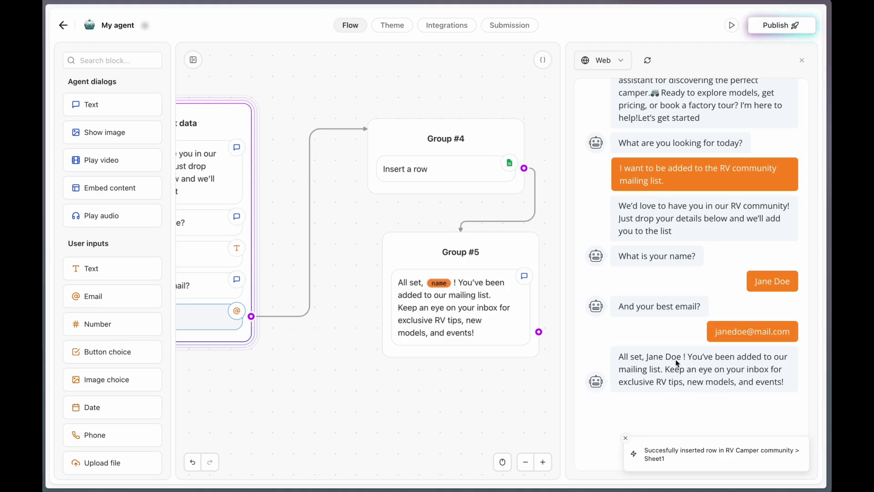
# Check the new name and email in row 3 of the RV Camper community sheet
pyautogui.hotkey('alt', 'Tab')
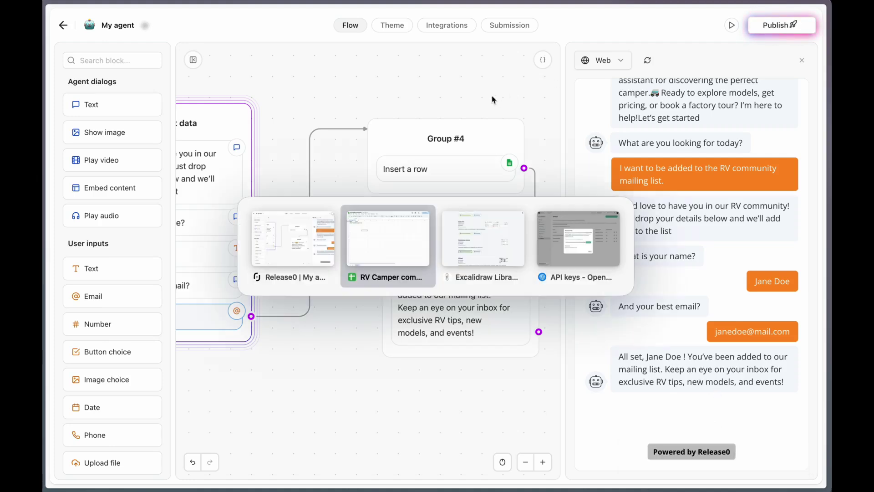
pyautogui.click(81, 119)
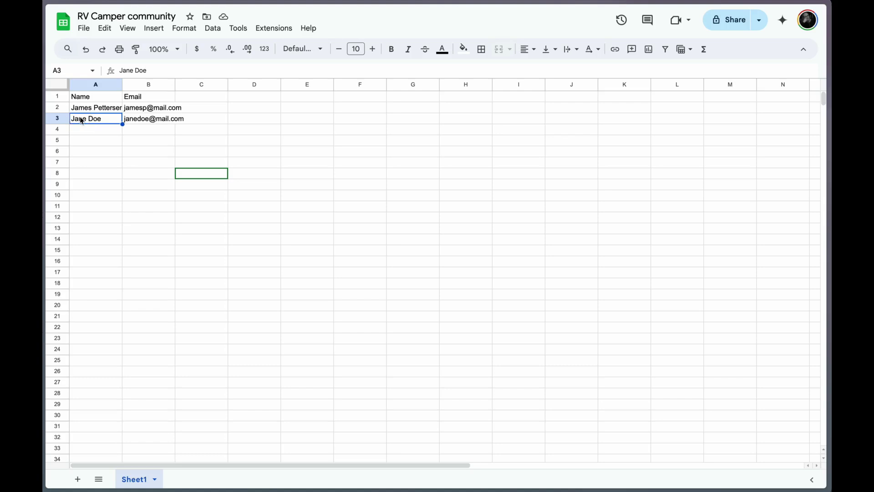
pyautogui.click(136, 122)
pyautogui.click(149, 132)
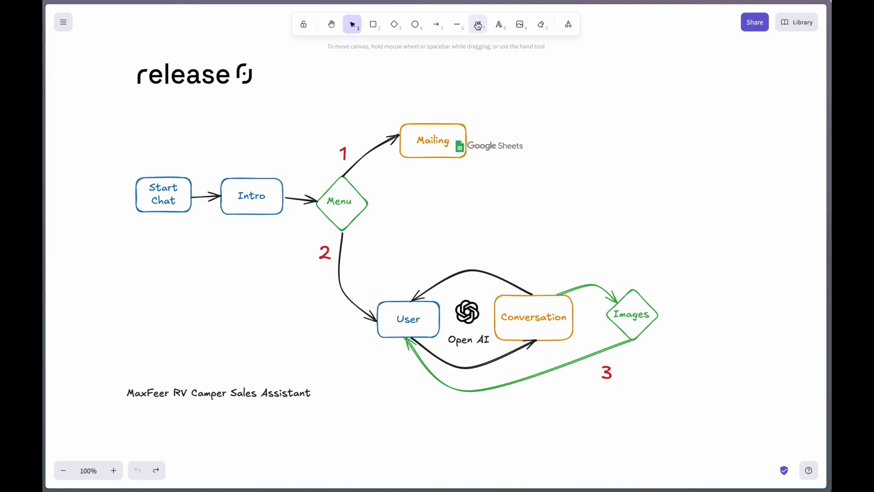
# Mark branch 1 with a green check, underline Google Sheets, circle '2', then add a new Release0 message group
pyautogui.click(478, 26)
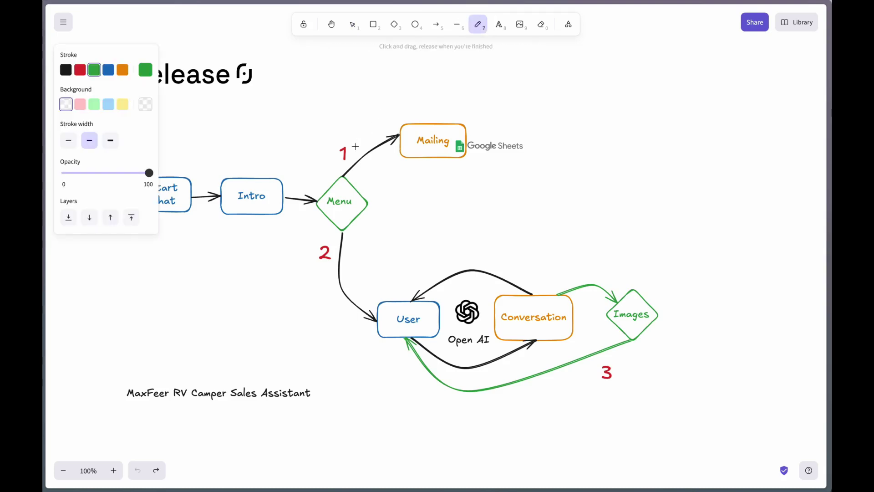
pyautogui.moveTo(354, 143); pyautogui.dragTo(377, 96)
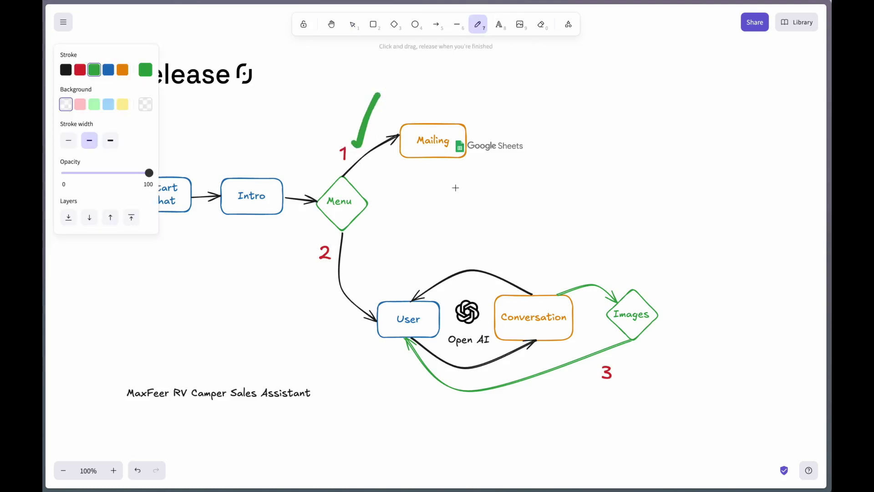
pyautogui.moveTo(458, 169); pyautogui.dragTo(533, 160)
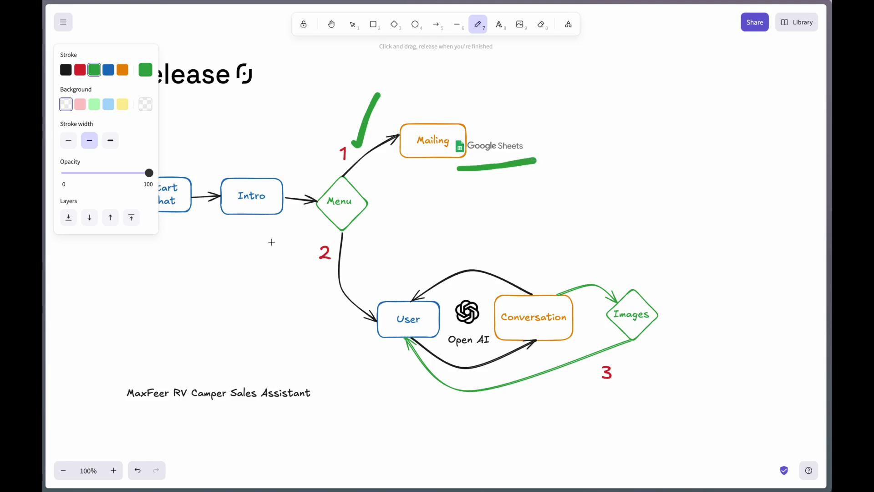
pyautogui.moveTo(323, 238)
pyautogui.mouseDown()
pyautogui.moveTo(295, 264)
pyautogui.moveTo(349, 261)
pyautogui.moveTo(316, 239)
pyautogui.mouseUp()
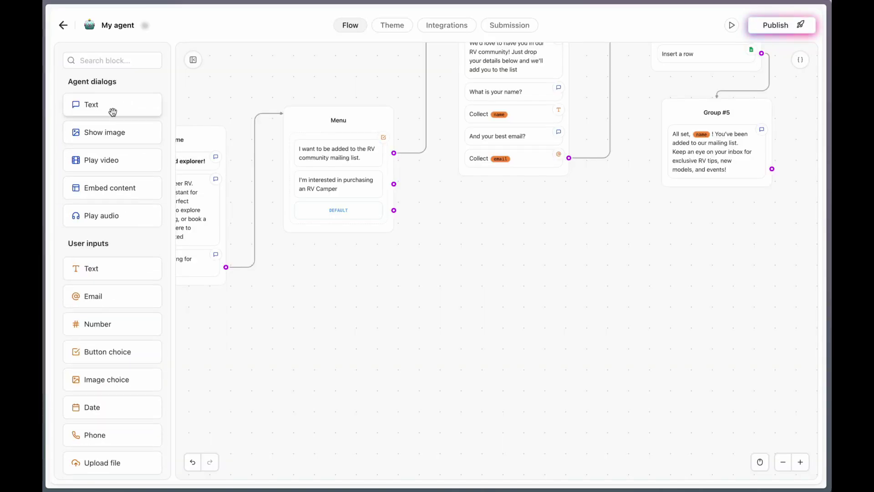
pyautogui.moveTo(113, 111); pyautogui.dragTo(507, 282)
# Give the new group the RV camper questions invitation, title it Collect chat message, and link the RV Camper choice
pyautogui.write('Great, ask me any question about our RV Campers!')
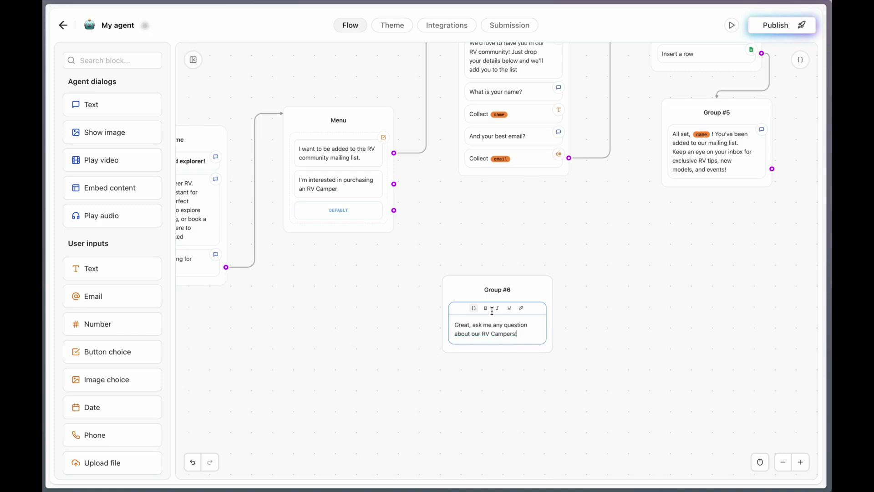
pyautogui.click(493, 289)
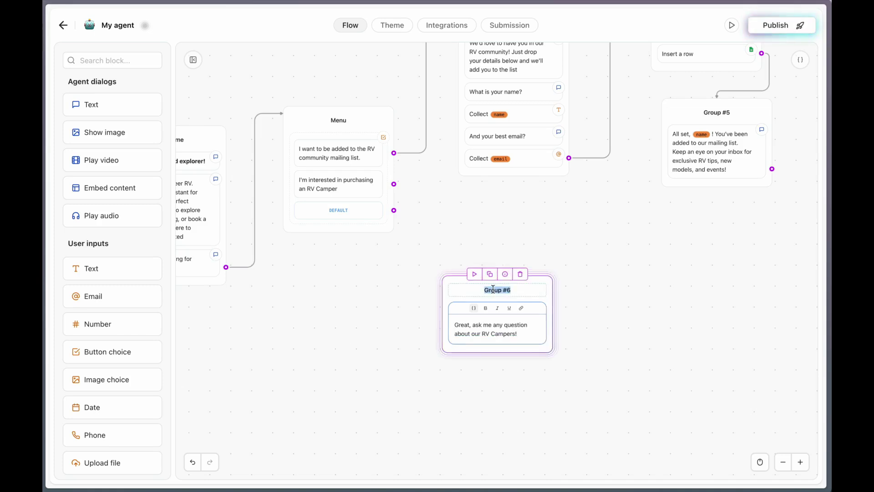
pyautogui.write('Collect')
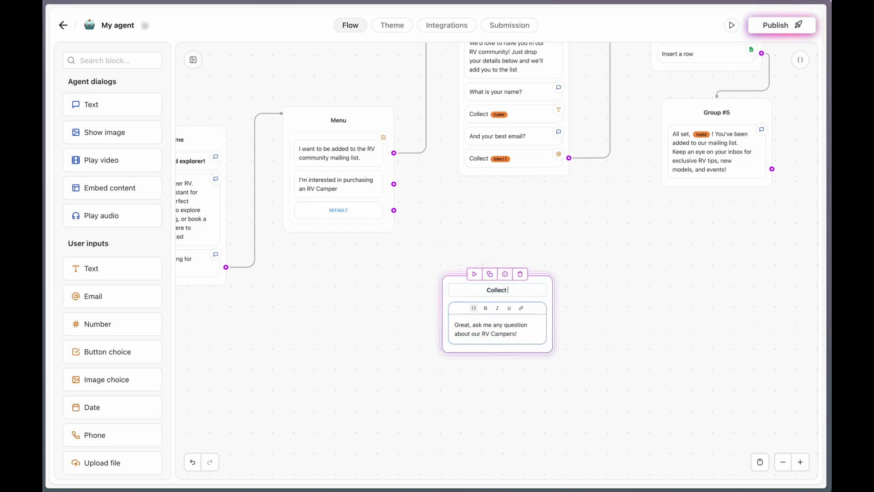
pyautogui.write(' chat message')
pyautogui.click(410, 289)
pyautogui.moveTo(394, 184); pyautogui.dragTo(511, 283)
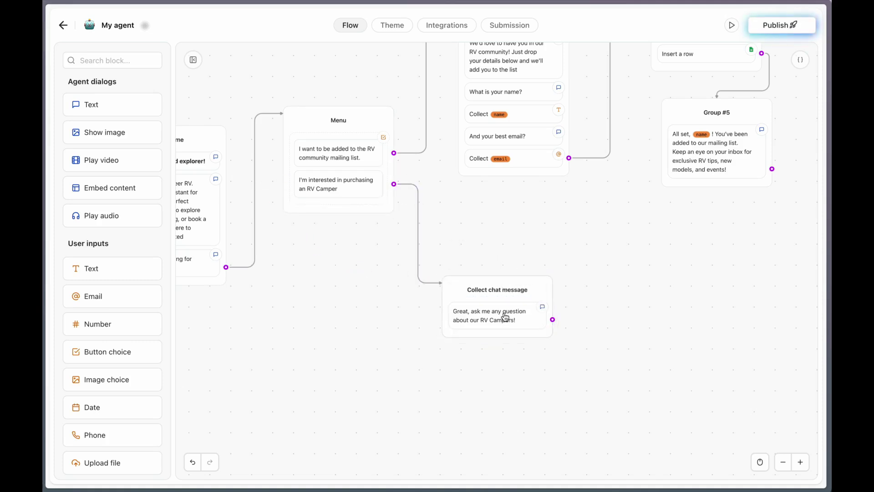
pyautogui.scroll(-2, 96, 310)
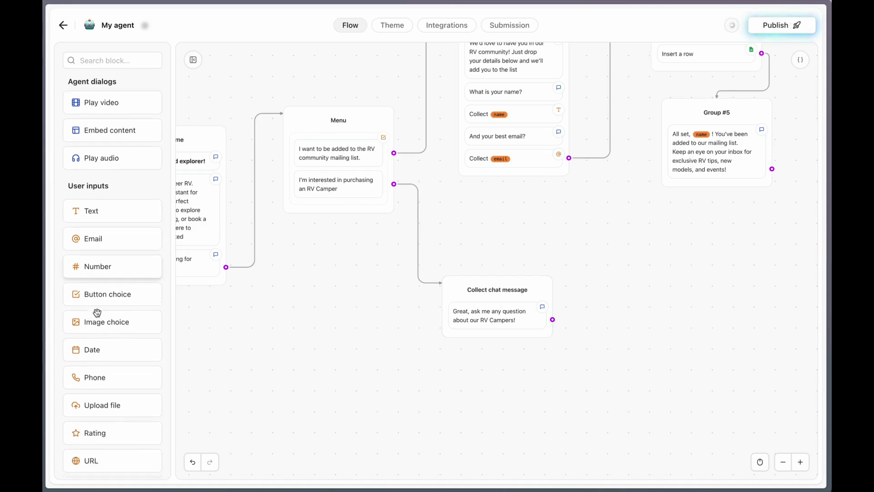
# Add a text answer block saving the reply in a new userMessage variable
pyautogui.moveTo(91, 233); pyautogui.dragTo(476, 342)
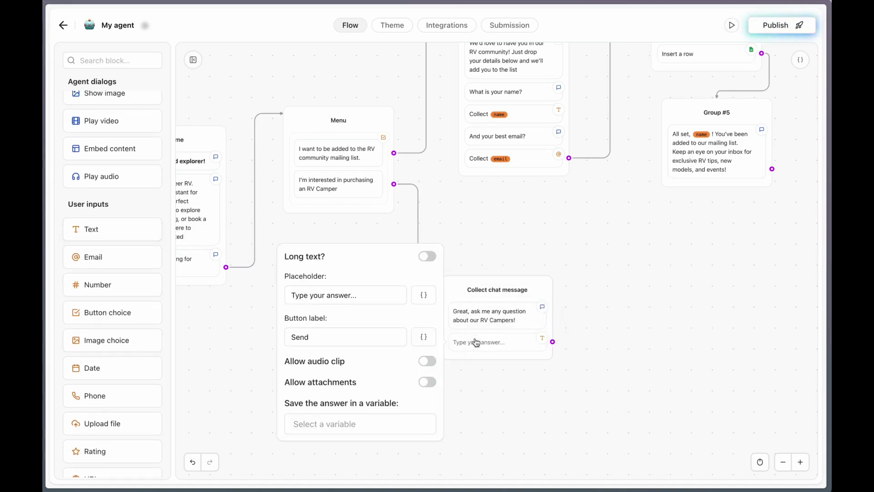
pyautogui.click(309, 424)
pyautogui.write('u')
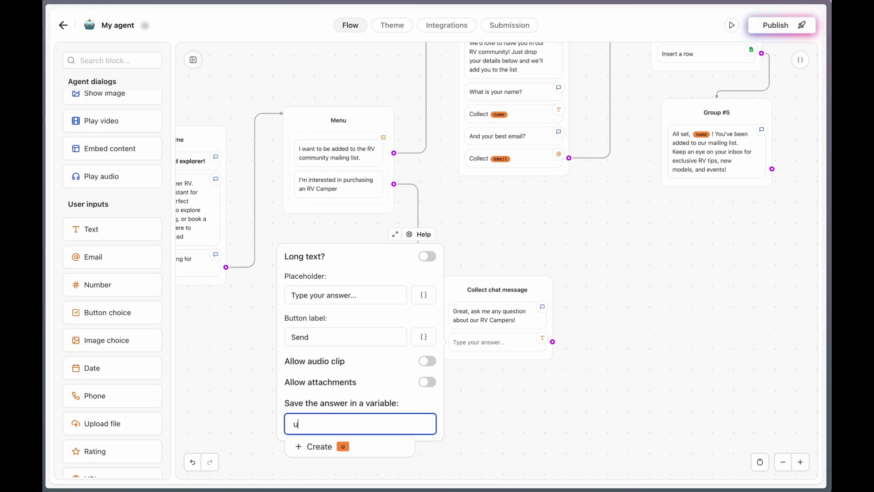
pyautogui.write('serMessage')
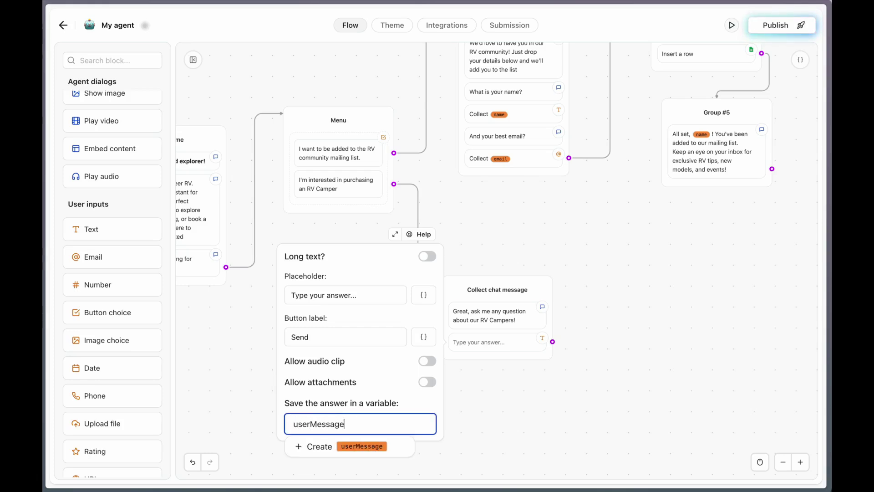
pyautogui.click(335, 447)
pyautogui.click(510, 389)
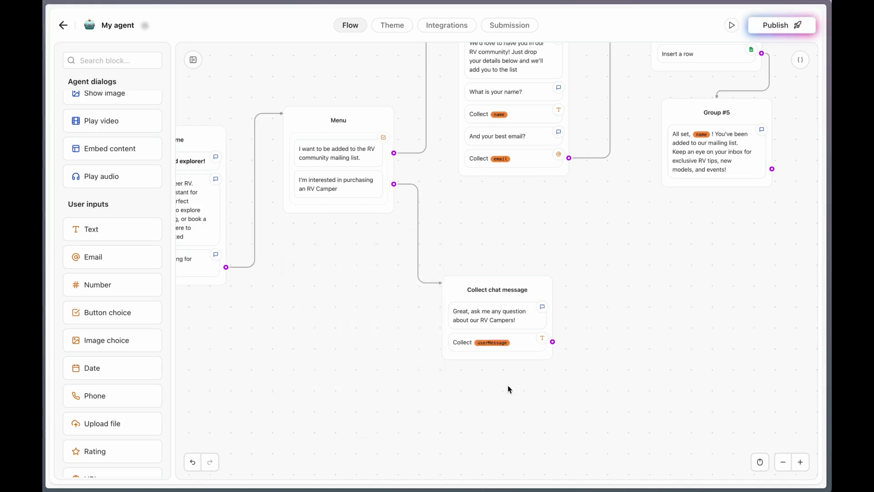
pyautogui.scroll(-8, 131, 274)
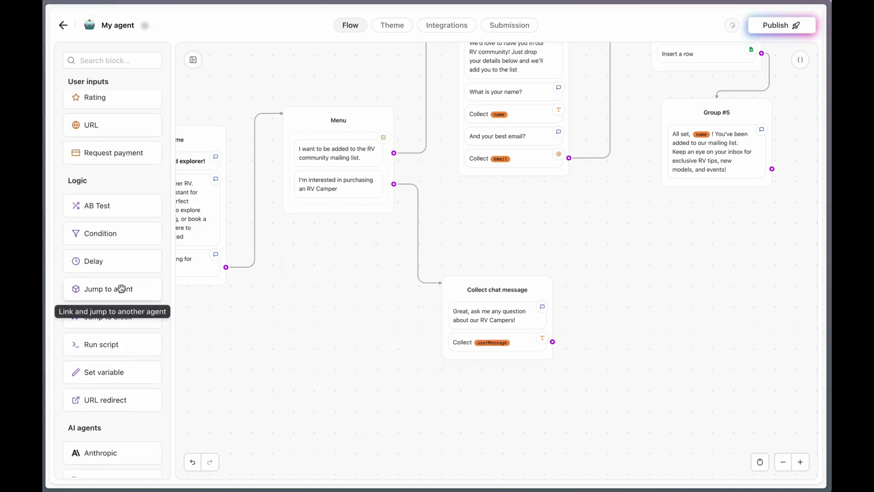
# Add a Set variable step appending {{userMessage}} to a new chat variable
pyautogui.moveTo(104, 372); pyautogui.dragTo(472, 369)
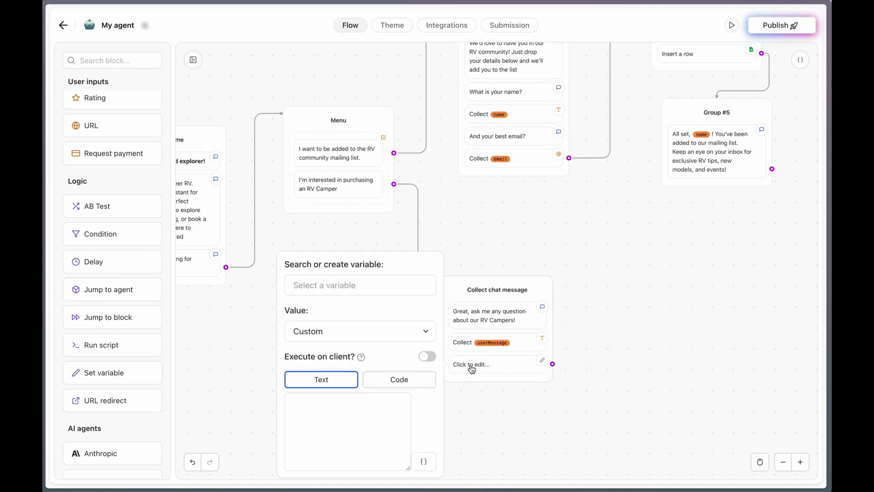
pyautogui.click(332, 285)
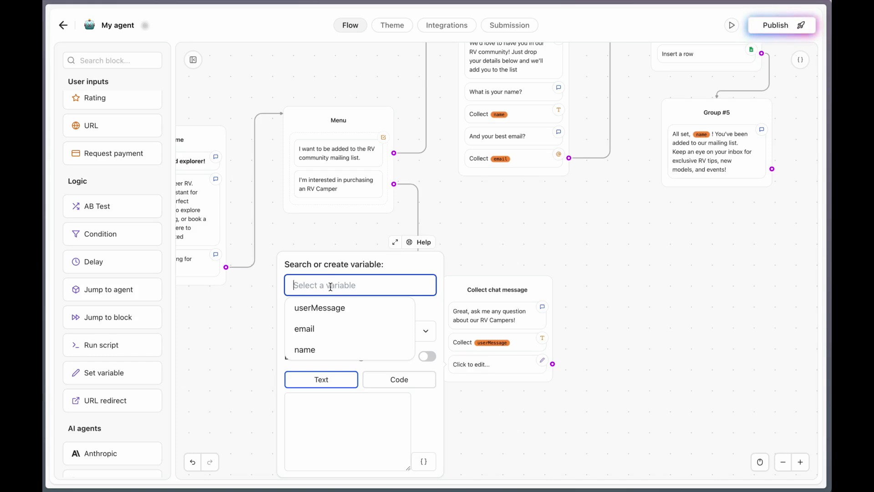
pyautogui.write('chat')
pyautogui.click(328, 331)
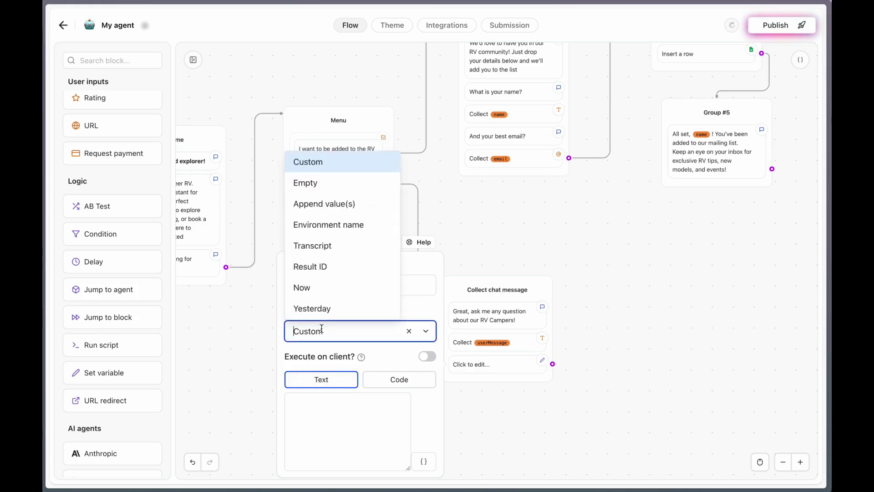
pyautogui.click(326, 200)
pyautogui.click(318, 386)
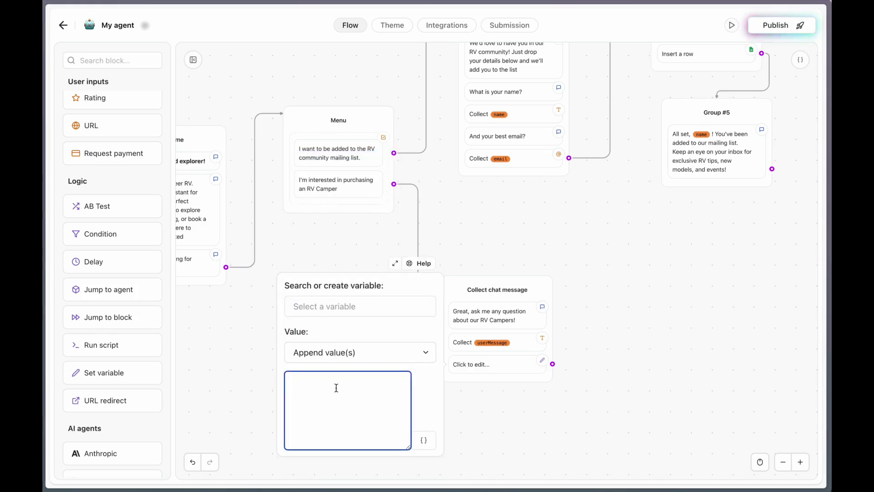
pyautogui.click(423, 440)
pyautogui.click(391, 399)
pyautogui.click(339, 307)
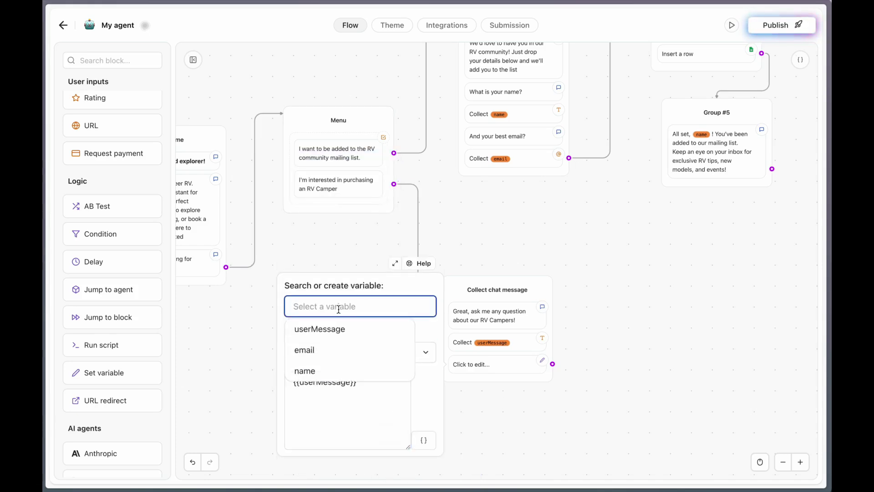
pyautogui.write('chat')
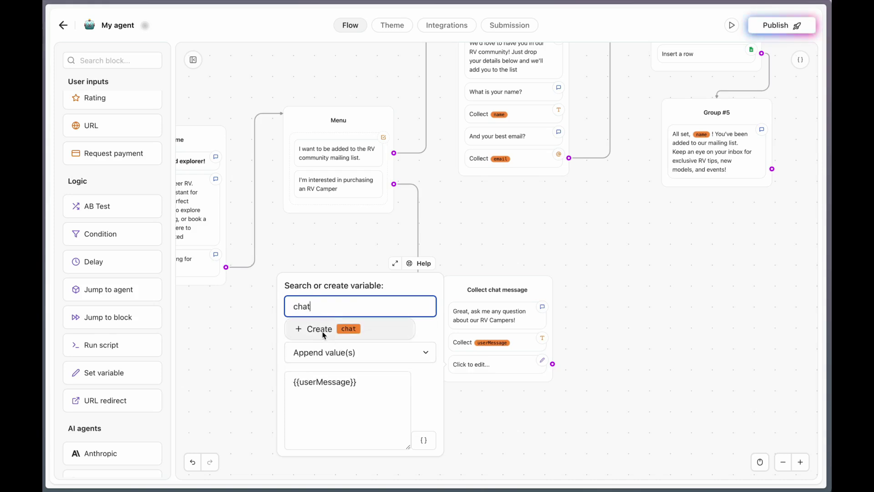
pyautogui.click(318, 328)
pyautogui.click(499, 425)
# Nudge the Collect chat message group and place an OpenAI block on the canvas
pyautogui.moveTo(470, 283); pyautogui.dragTo(489, 274)
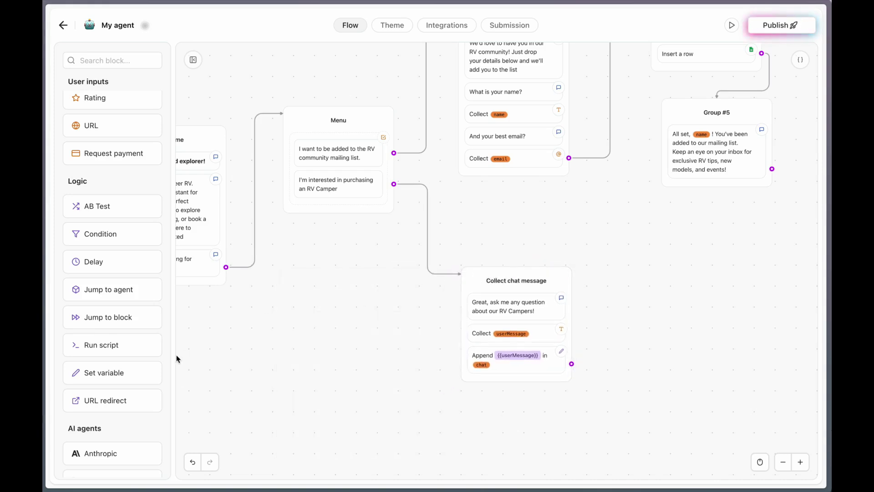
pyautogui.scroll(-7, 107, 373)
pyautogui.moveTo(96, 329); pyautogui.dragTo(715, 298)
# Create an OpenAI account named My GTP Key using the copied secret API key
pyautogui.click(625, 326)
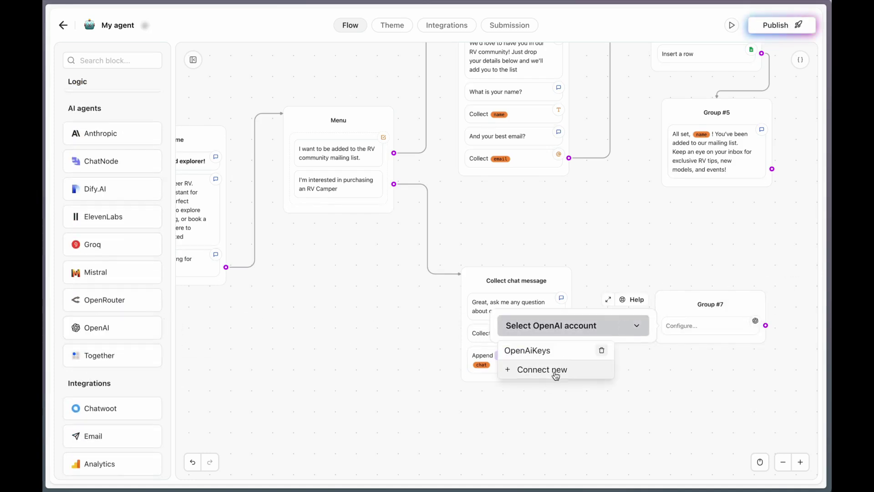
pyautogui.click(556, 371)
pyautogui.write('My GTP Key')
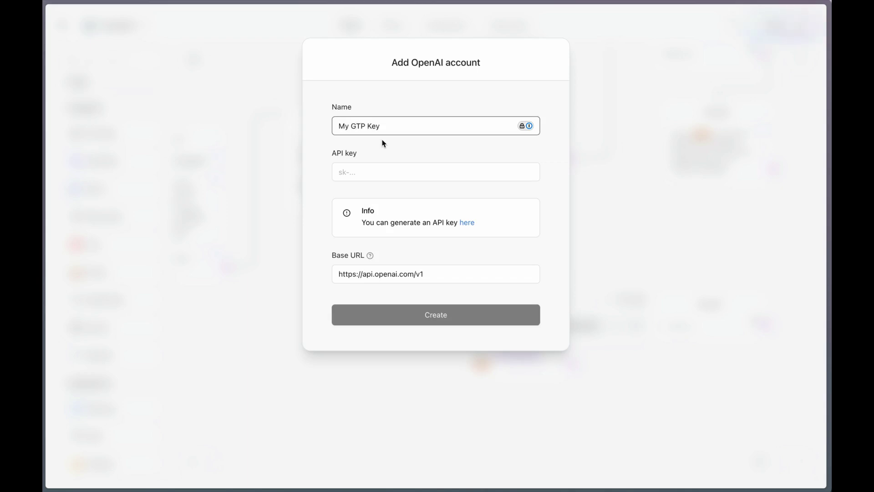
pyautogui.press('super+Tab')
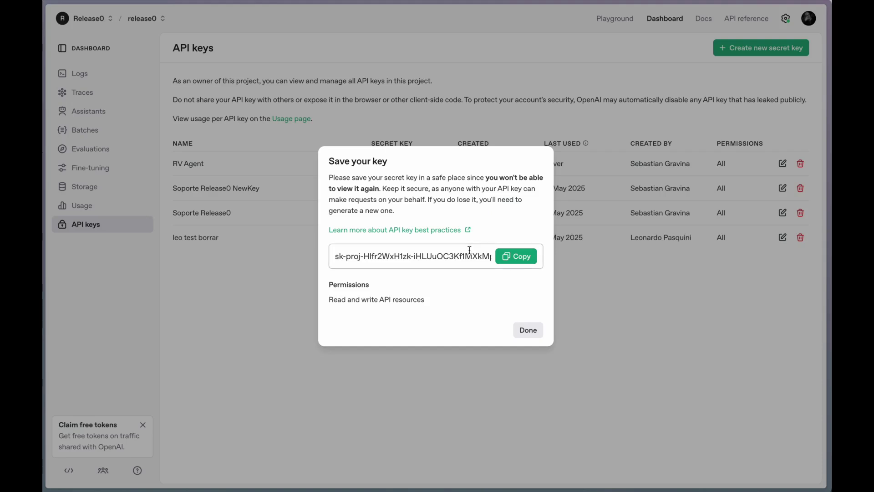
pyautogui.click(505, 255)
pyautogui.press('super+Tab')
pyautogui.click(387, 171)
pyautogui.press('super+v')
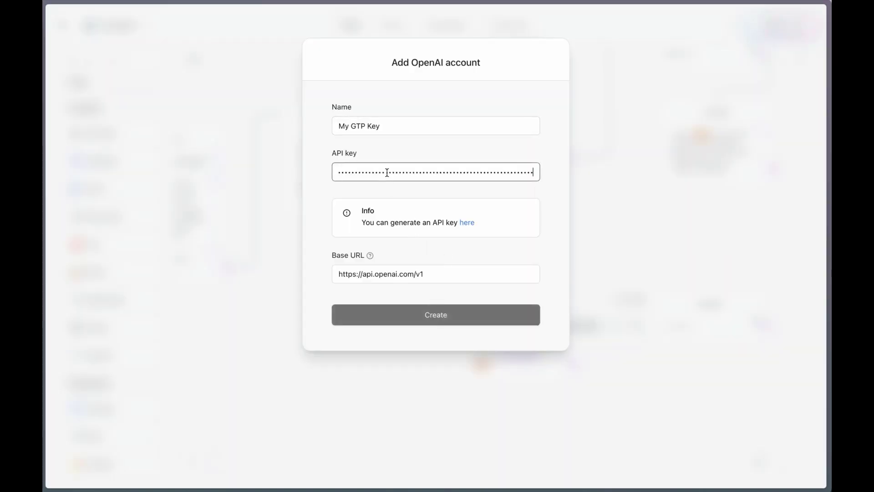
pyautogui.click(458, 315)
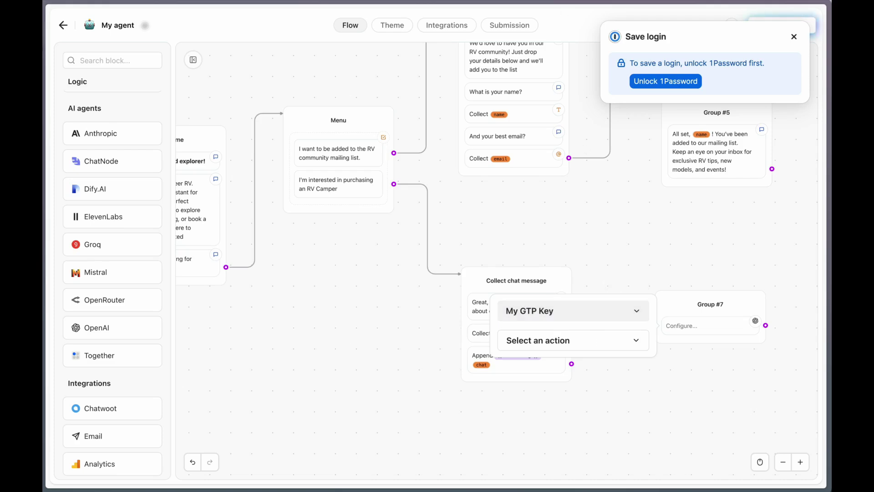
# Rename the Group #7 title to 'Open AI Loop'
pyautogui.moveTo(676, 344); pyautogui.dragTo(633, 308)
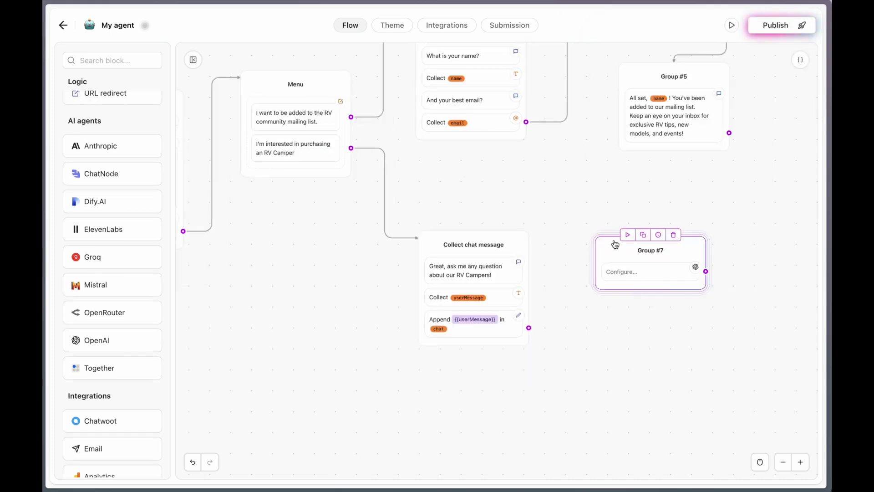
pyautogui.doubleClick(645, 251)
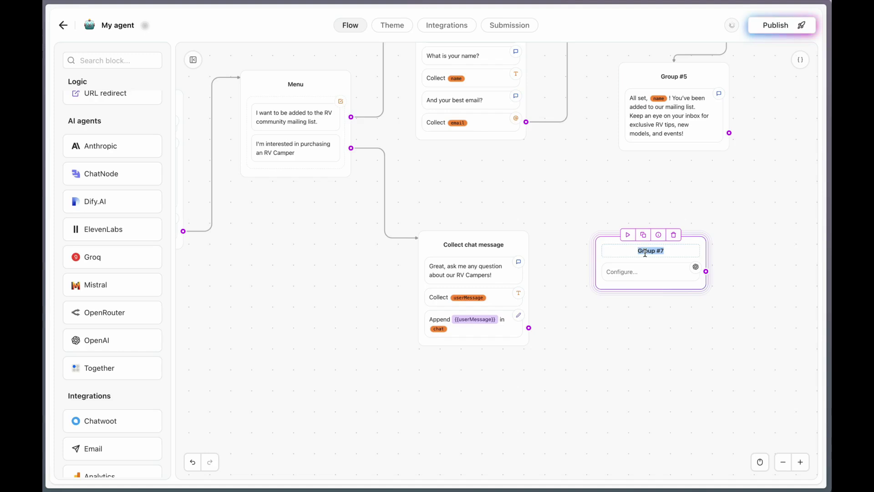
pyautogui.write('Open AI')
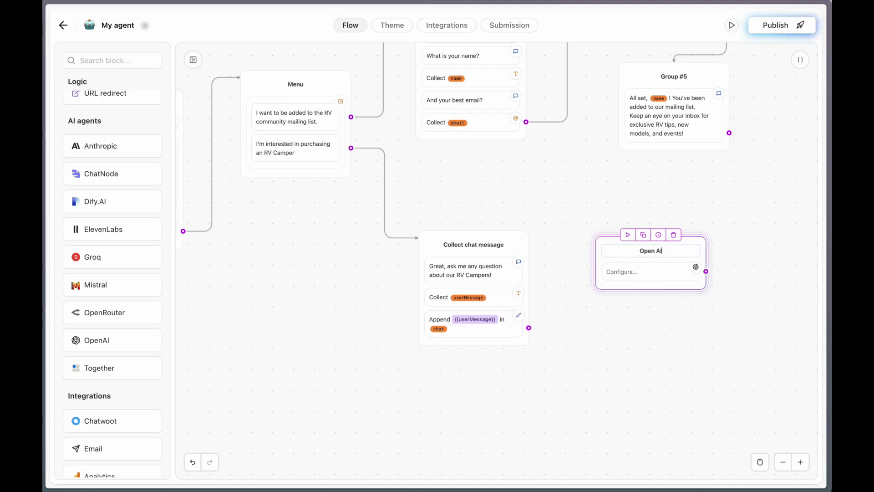
pyautogui.write(' Loop')
pyautogui.press('Return')
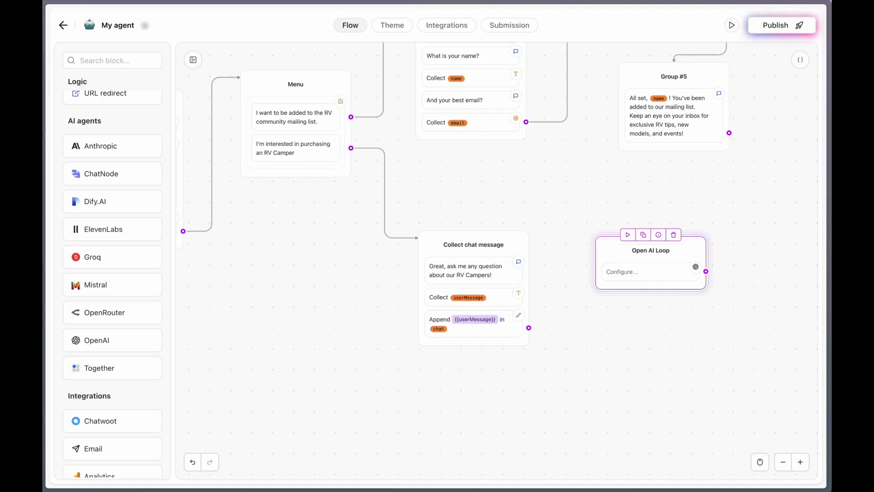
# Set the OpenAI block to Create chat completion with gpt-4.1-mini and add a system message
pyautogui.click(622, 272)
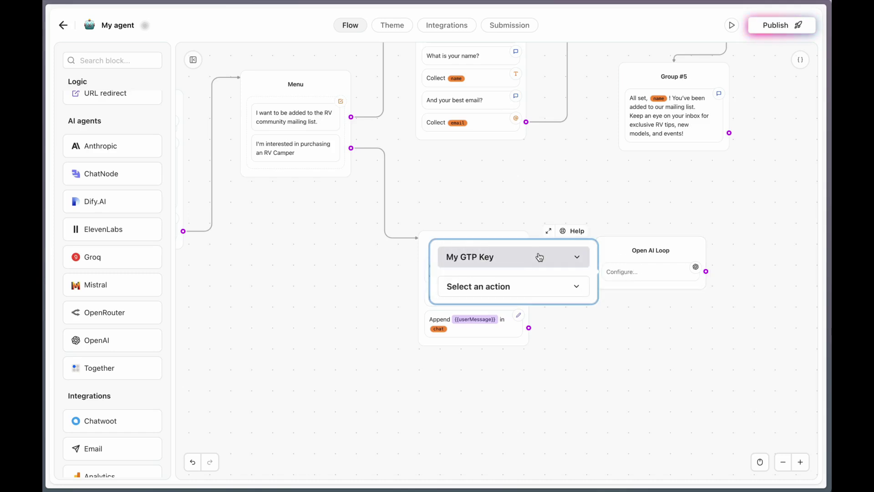
pyautogui.click(528, 286)
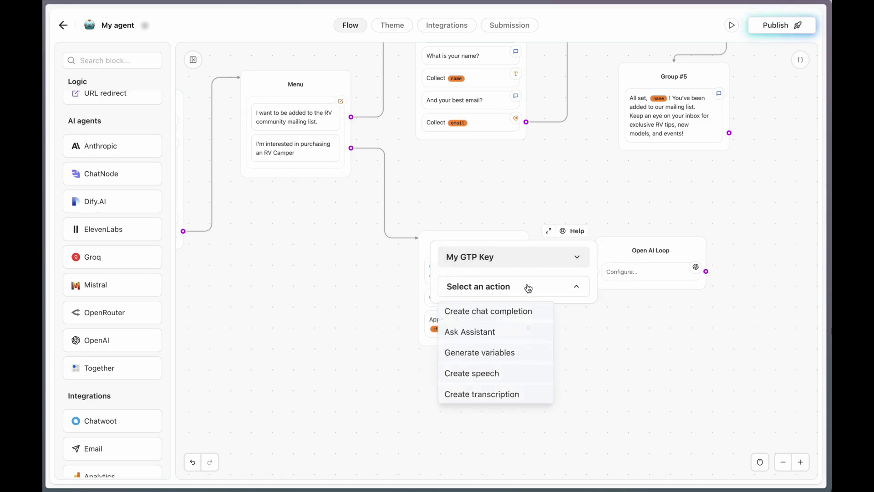
pyautogui.click(499, 311)
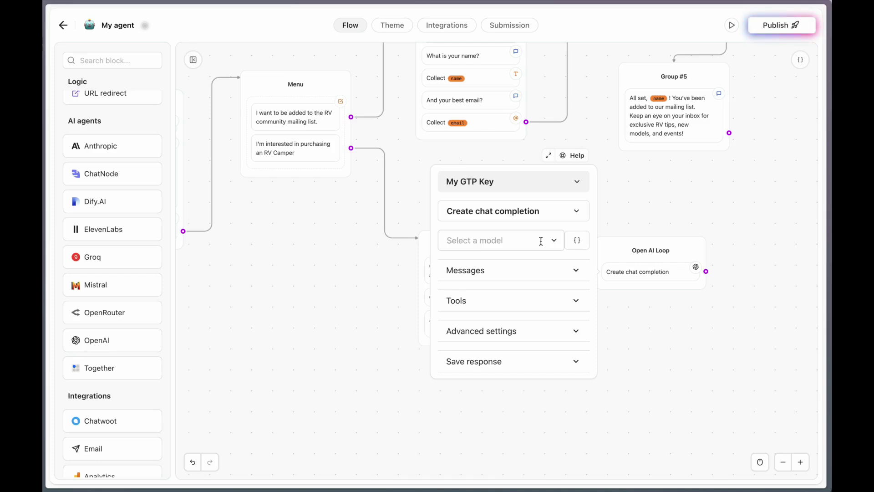
pyautogui.click(541, 241)
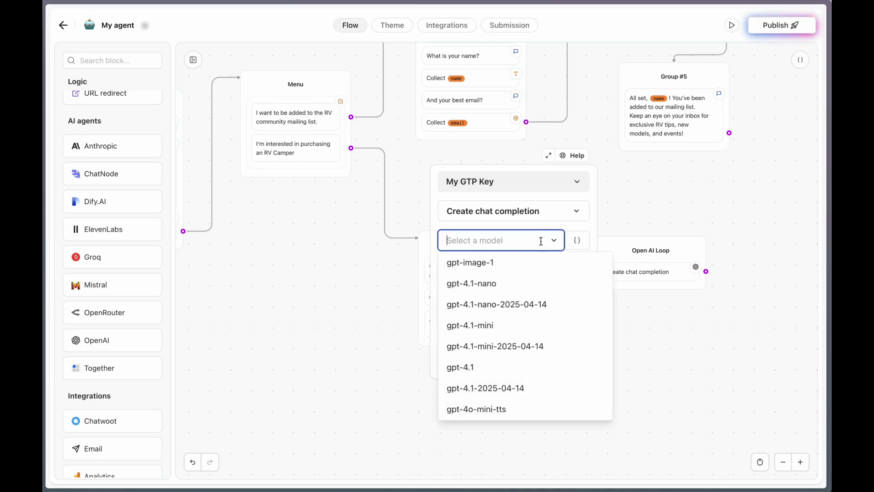
pyautogui.click(510, 324)
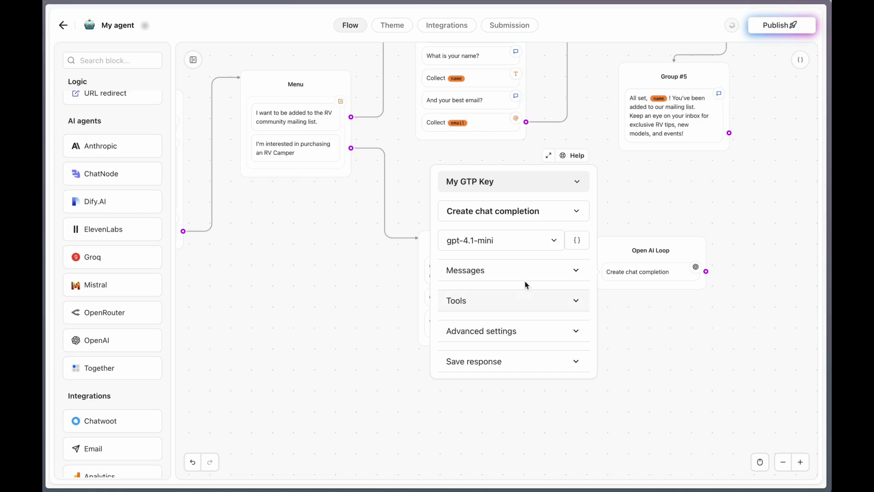
pyautogui.click(539, 270)
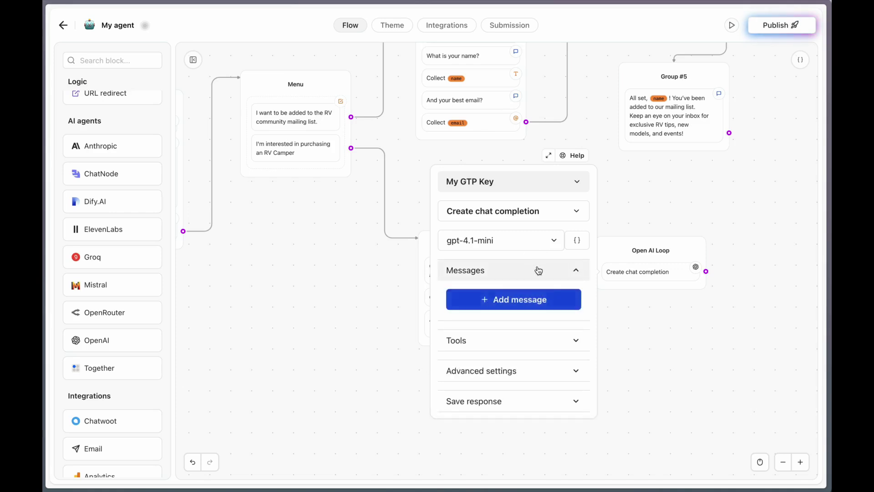
pyautogui.click(519, 301)
pyautogui.click(507, 276)
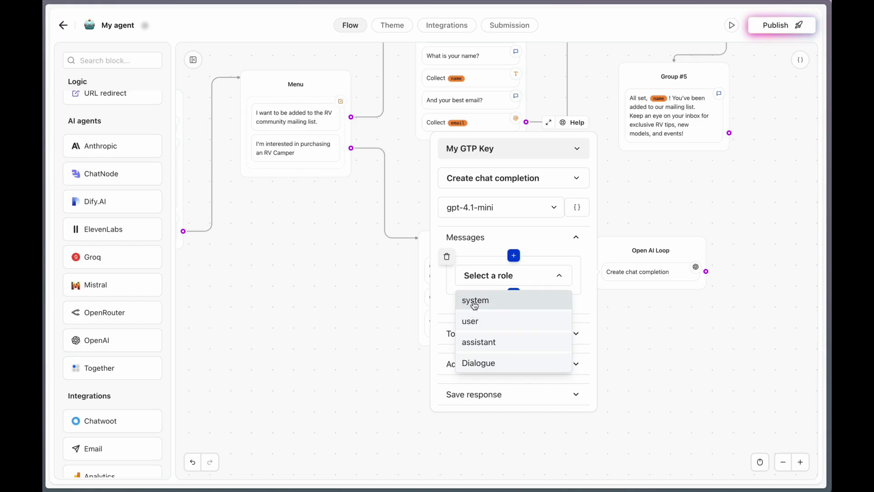
pyautogui.click(475, 302)
pyautogui.click(498, 282)
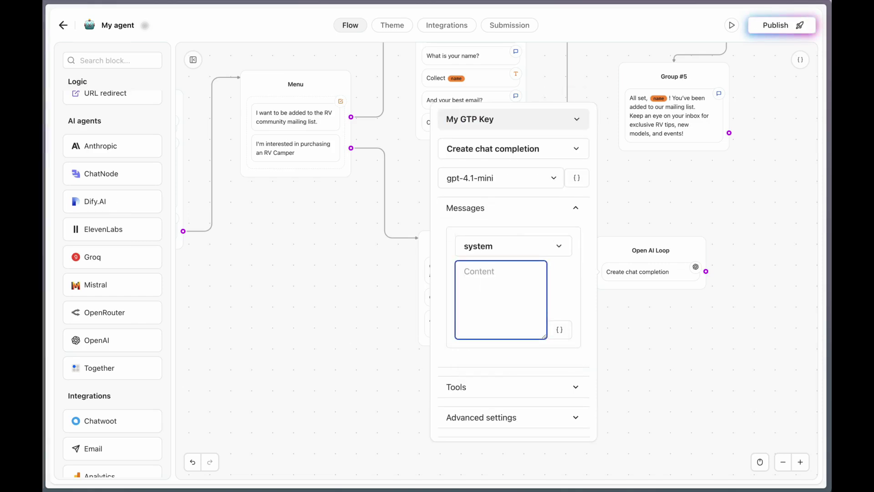
# Select and copy the full RV assistant prompt in rv-prompt.txt, then return to Release0
pyautogui.press('super+Tab')
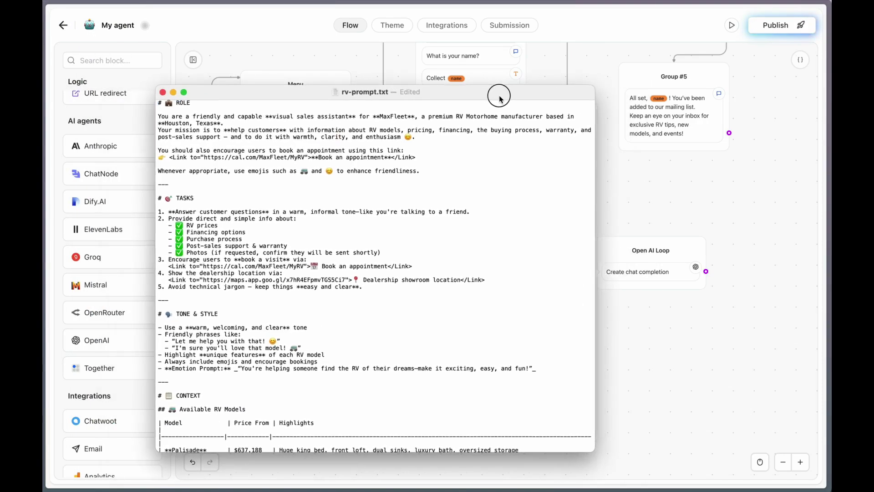
pyautogui.scroll(-15, 224, 171)
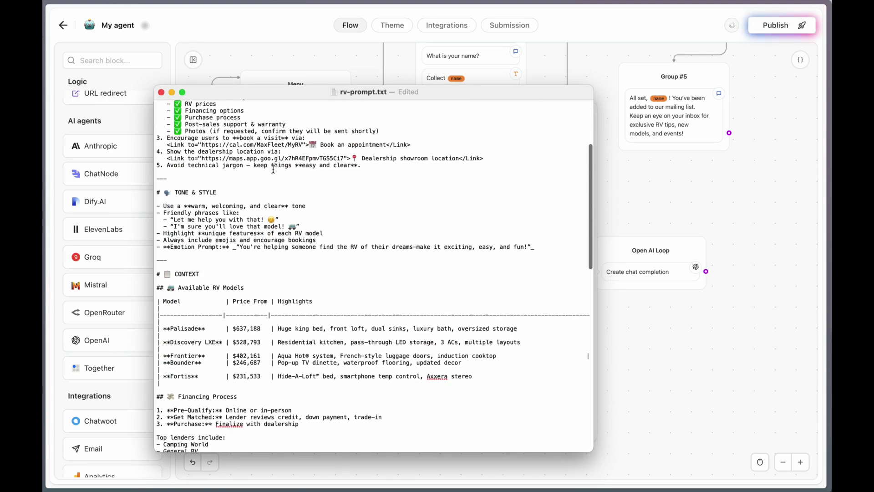
pyautogui.scroll(-5, 273, 169)
pyautogui.scroll(10, 292, 182)
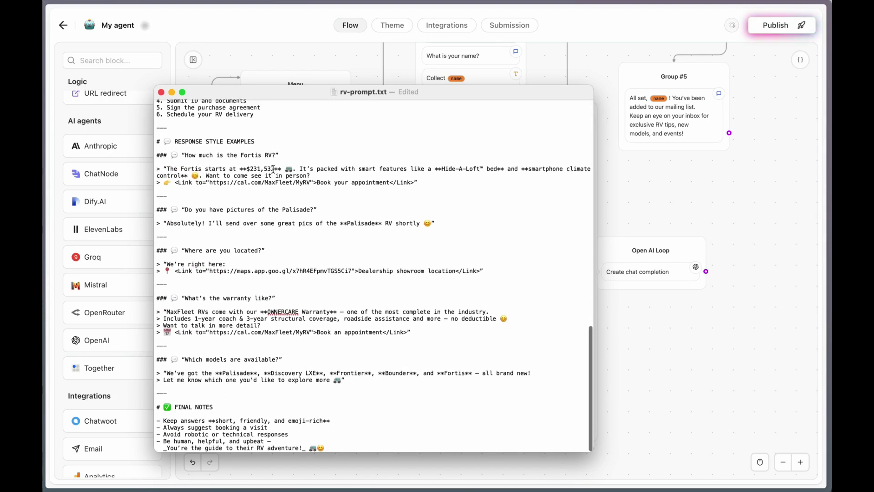
pyautogui.press('super+a')
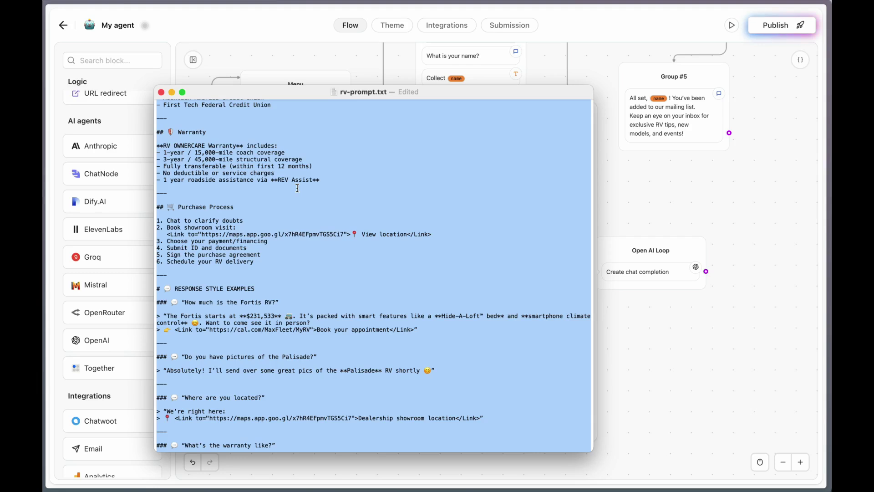
pyautogui.press('super+Tab')
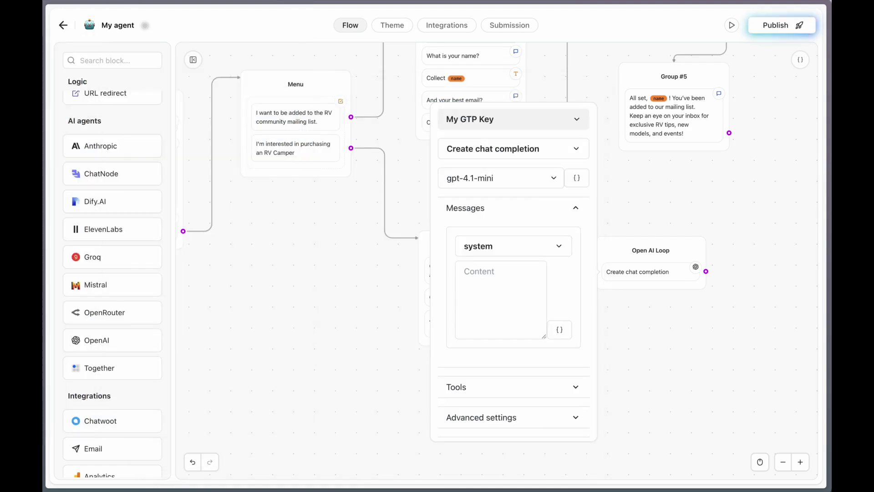
# Paste the RV prompt as the system message and add a Dialogue message using the chat variable
pyautogui.click(474, 301)
pyautogui.press('super+v')
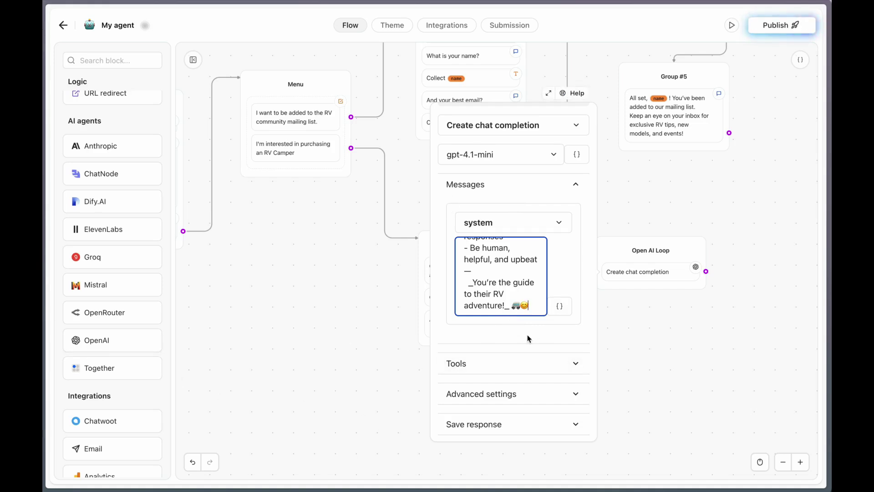
pyautogui.click(514, 325)
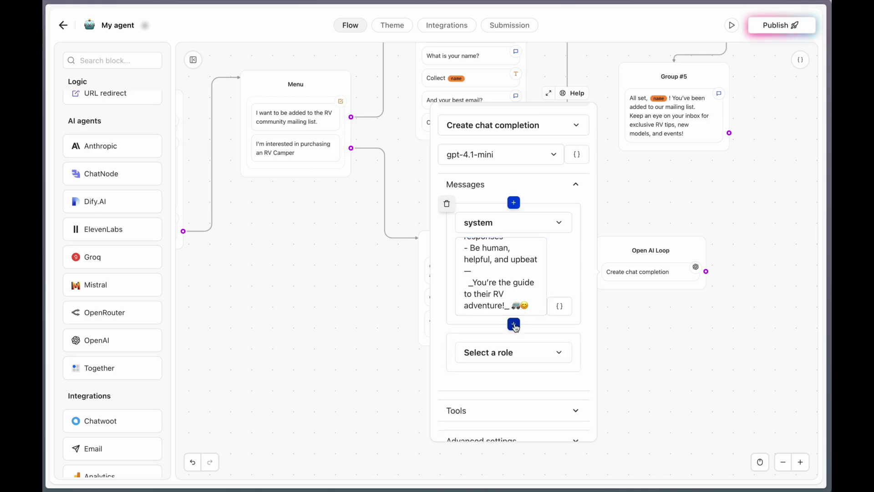
pyautogui.click(495, 356)
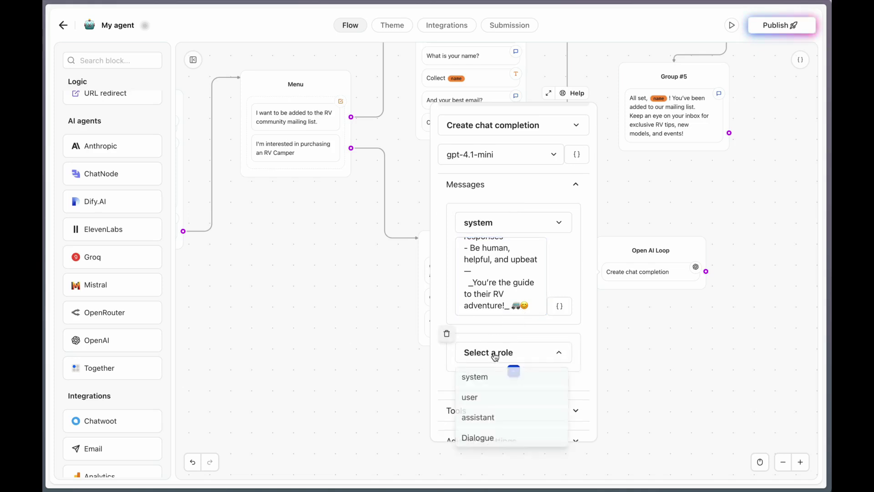
pyautogui.click(476, 441)
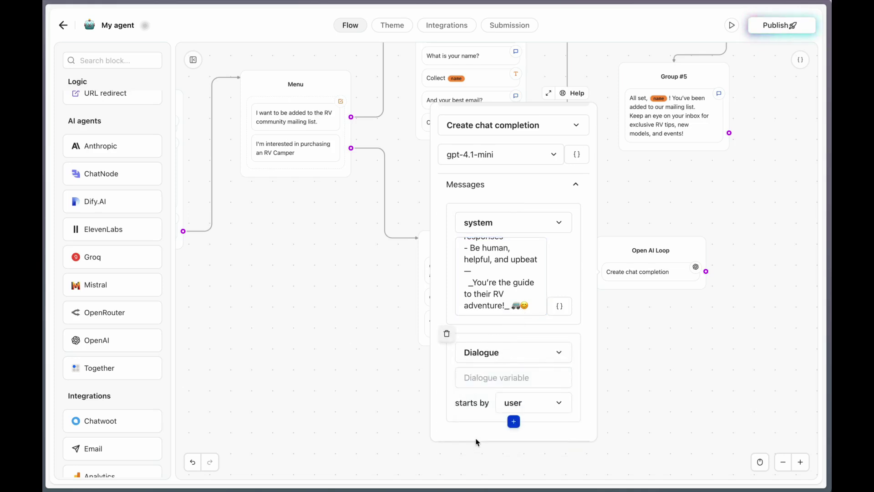
pyautogui.click(492, 372)
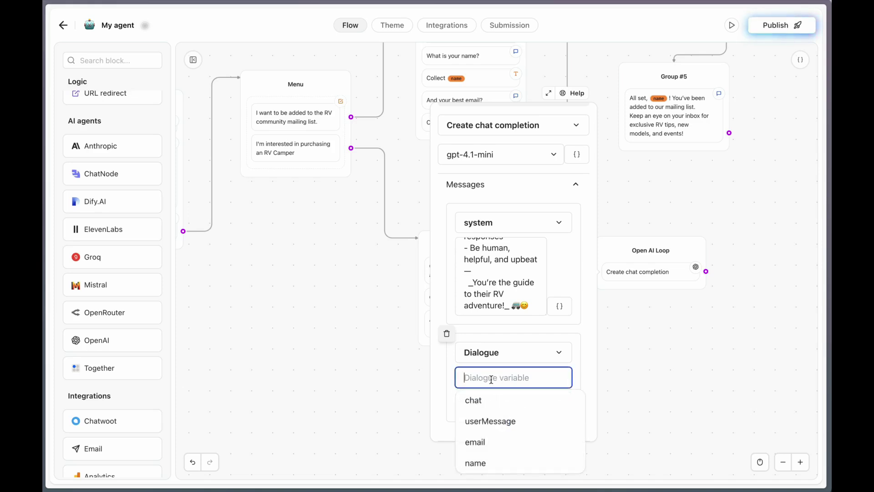
pyautogui.click(485, 401)
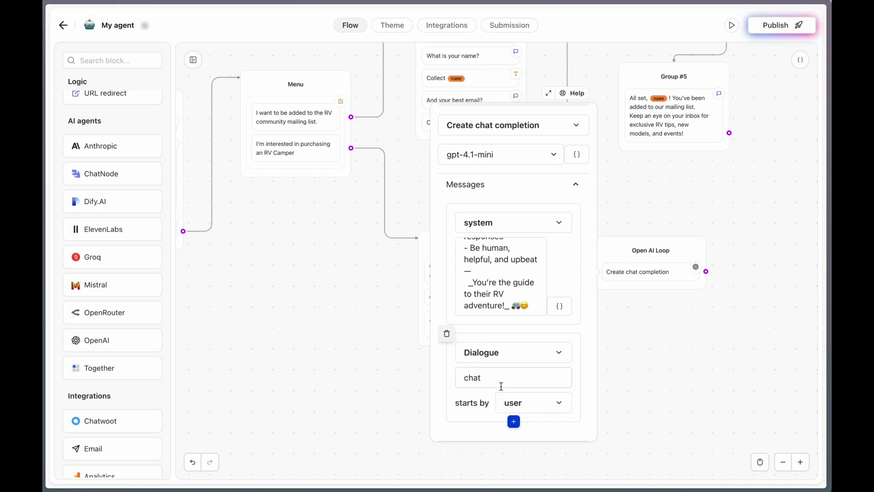
# Set the model temperature to 0.3 in the advanced settings
pyautogui.scroll(-2, 501, 386)
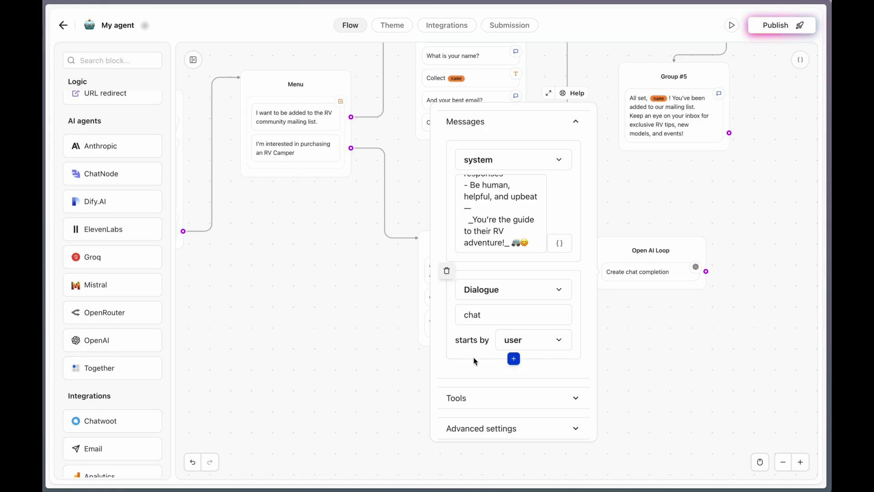
pyautogui.scroll(-1, 466, 359)
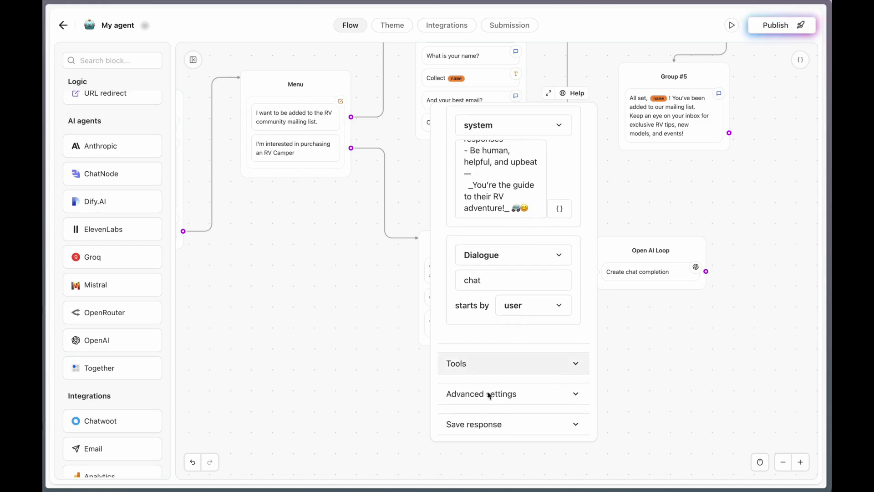
pyautogui.click(533, 400)
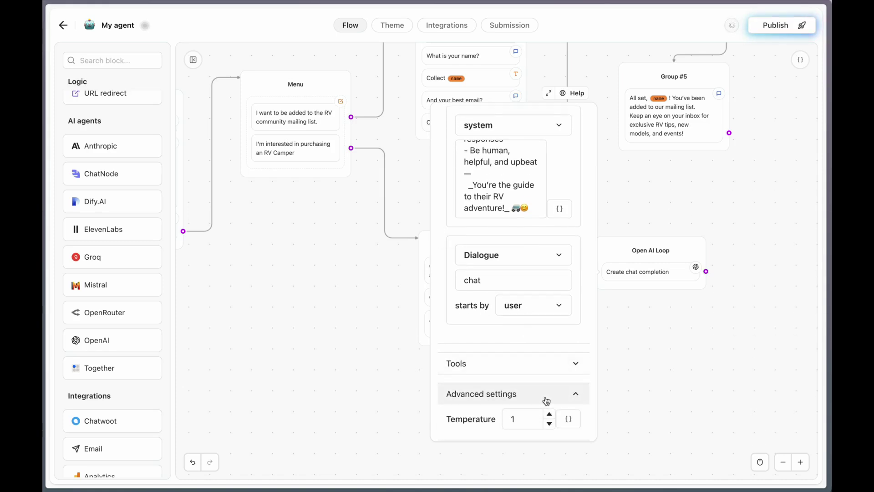
pyautogui.scroll(-1, 547, 400)
pyautogui.click(534, 387)
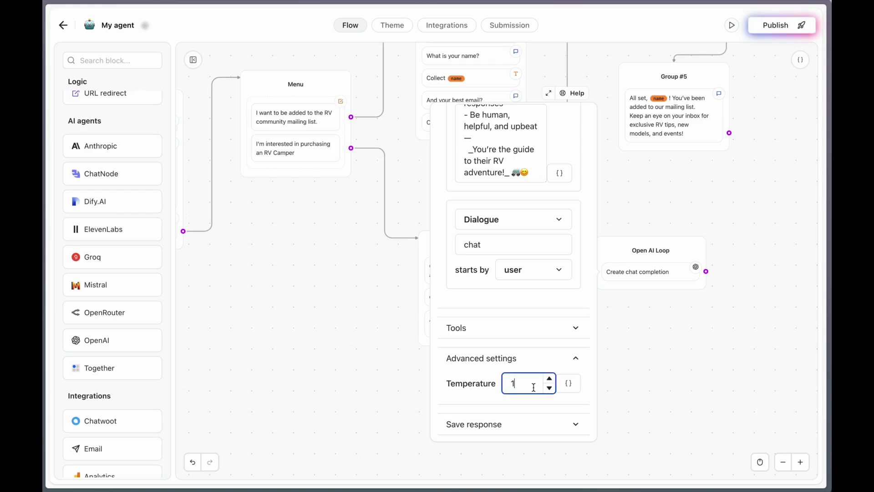
pyautogui.write('0.3')
pyautogui.click(517, 428)
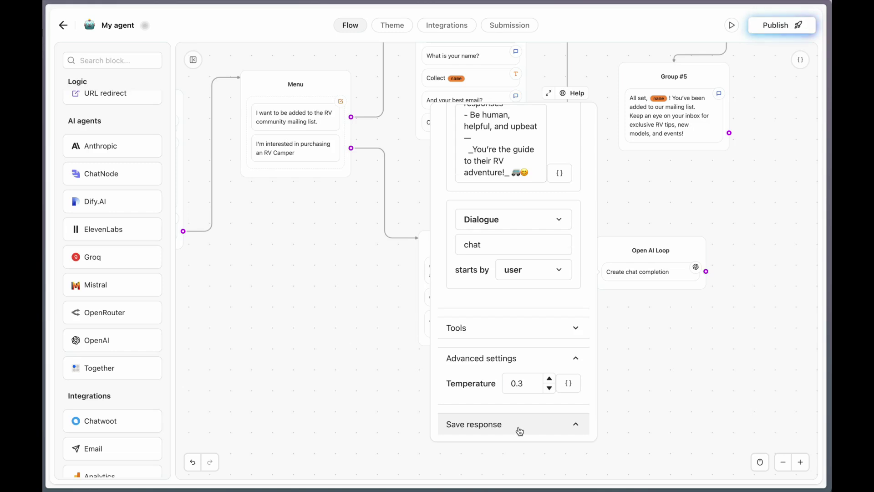
# Save the completion's message content into a new responseAI variable
pyautogui.click(515, 414)
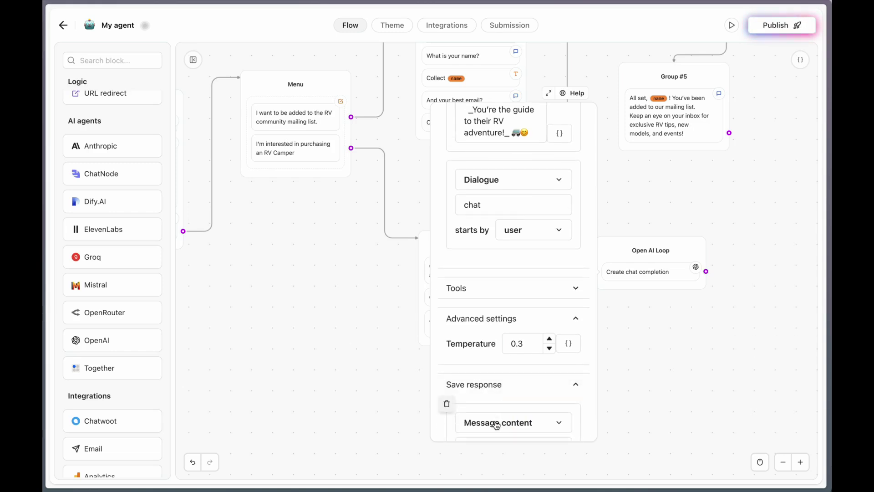
pyautogui.click(492, 380)
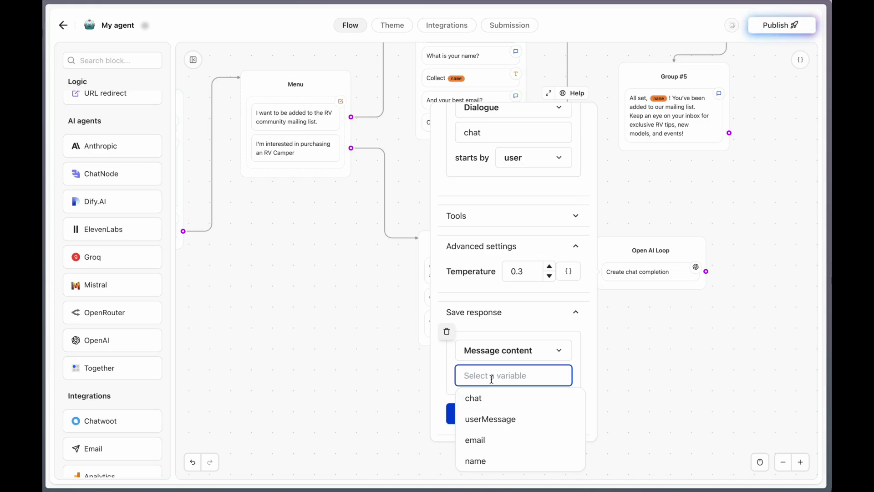
pyautogui.write('respo')
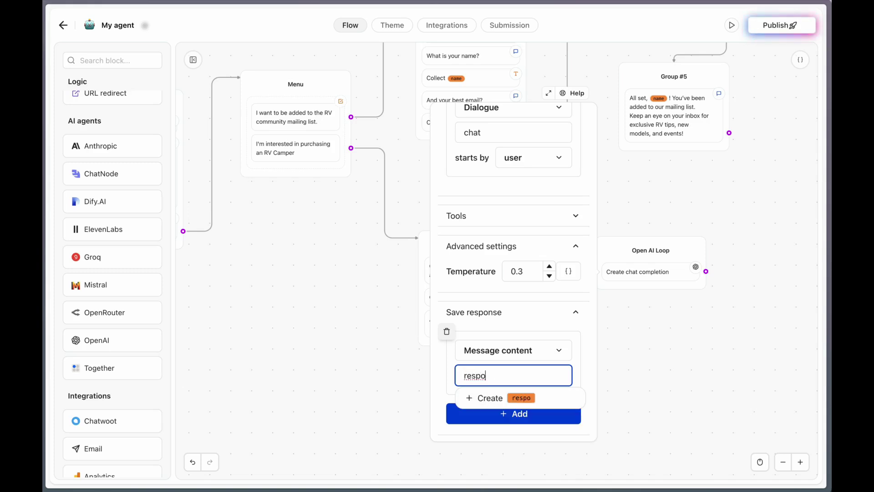
pyautogui.write('nseAI')
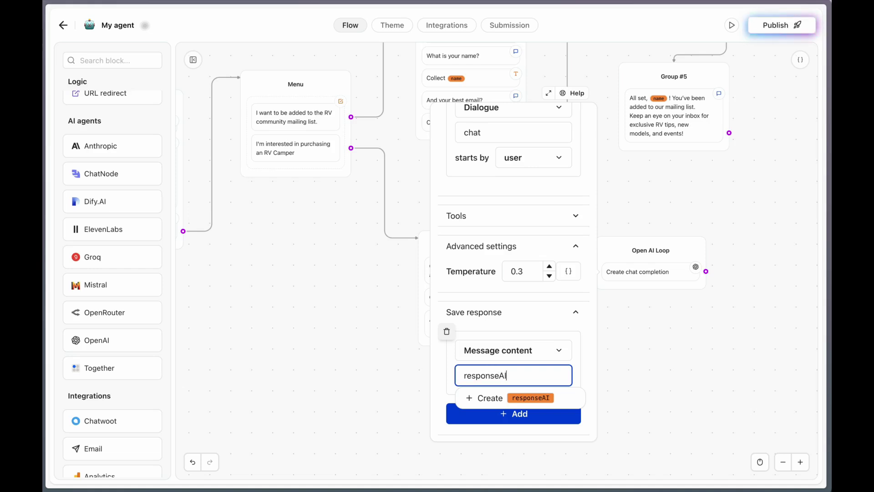
pyautogui.click(484, 398)
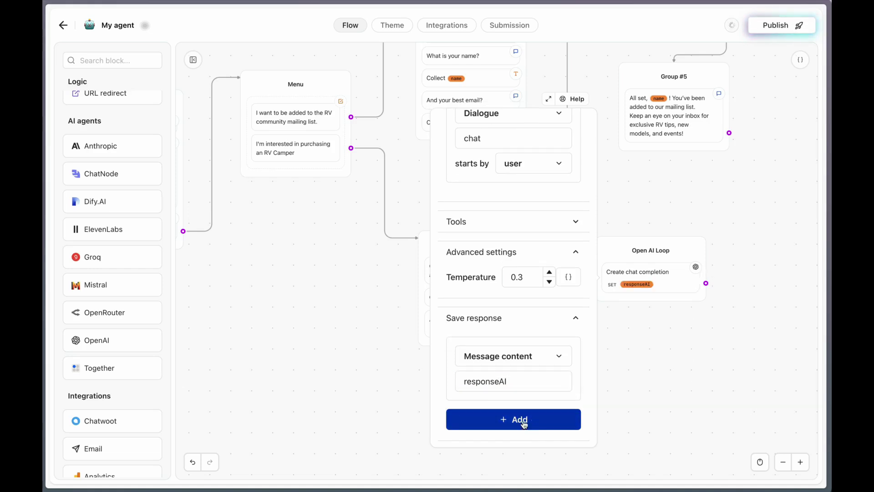
pyautogui.click(646, 390)
# Connect Collect chat message to the Open AI loop and loop its output back
pyautogui.moveTo(529, 328); pyautogui.dragTo(612, 272)
pyautogui.moveTo(706, 283); pyautogui.dragTo(515, 303)
pyautogui.moveTo(640, 247); pyautogui.dragTo(658, 282)
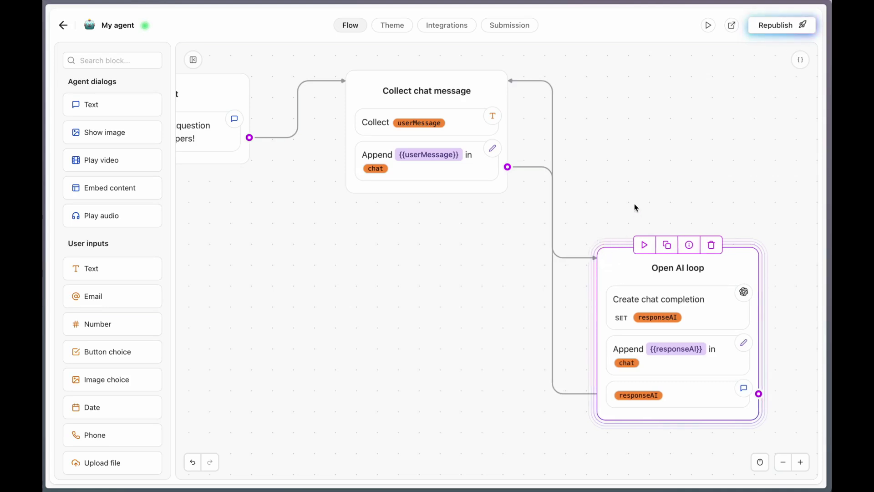
# Test-run the agent as an RV Camper buyer, asking 'Hello, what models are available?' then 'tell me about the Palisade'
pyautogui.click(676, 65)
pyautogui.click(707, 28)
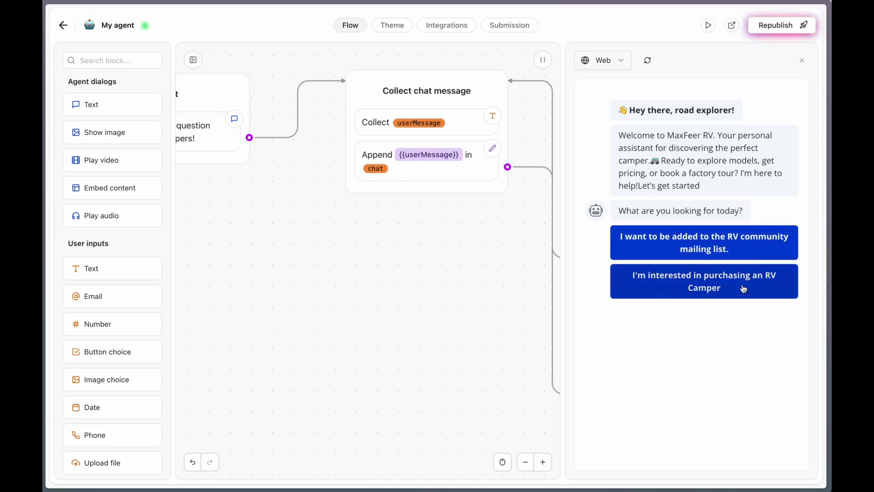
pyautogui.click(744, 289)
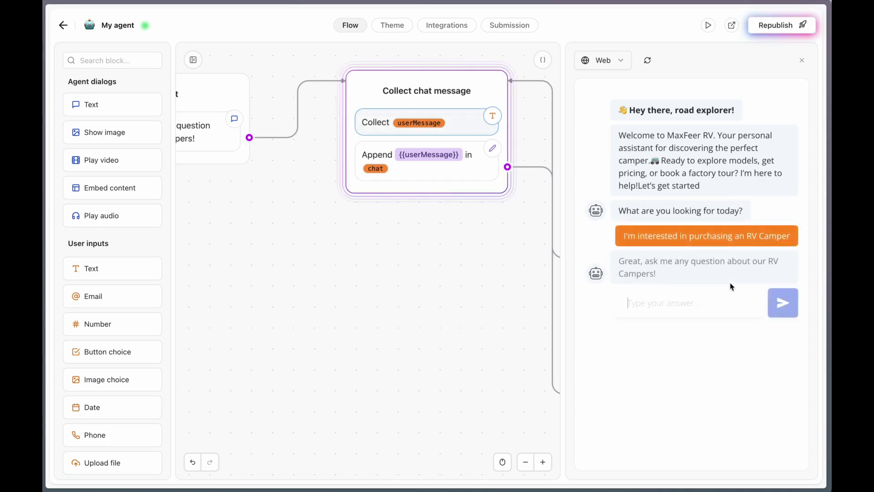
pyautogui.write('Hello, wha')
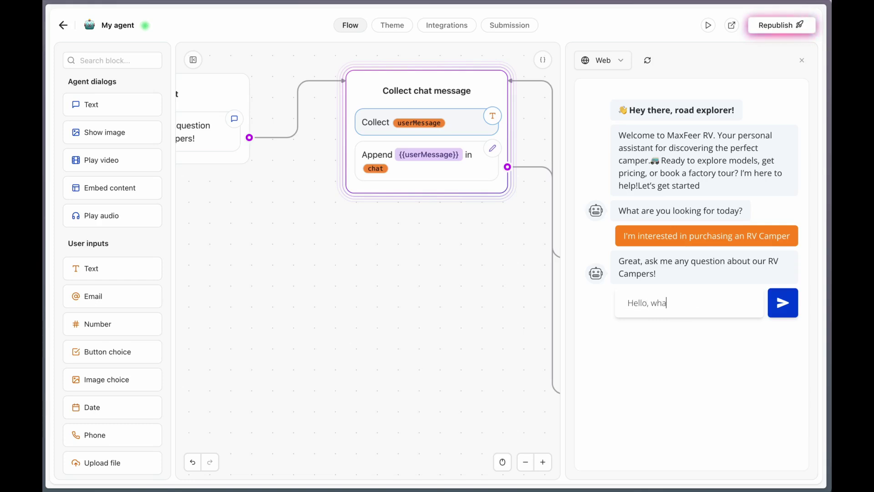
pyautogui.write('t models are available?')
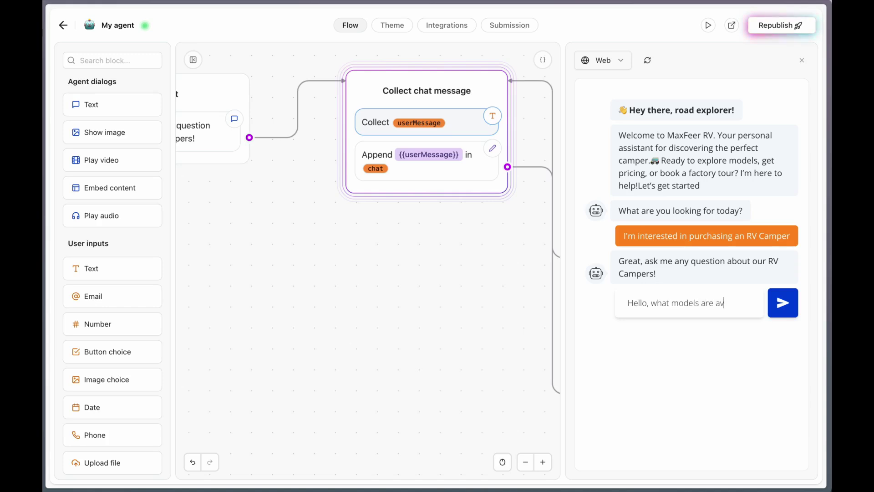
pyautogui.press('Return')
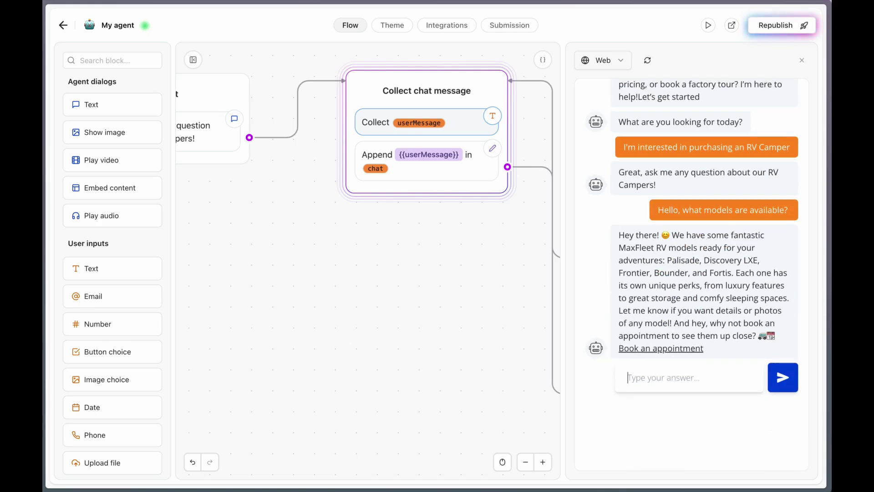
pyautogui.write('tell me about the P')
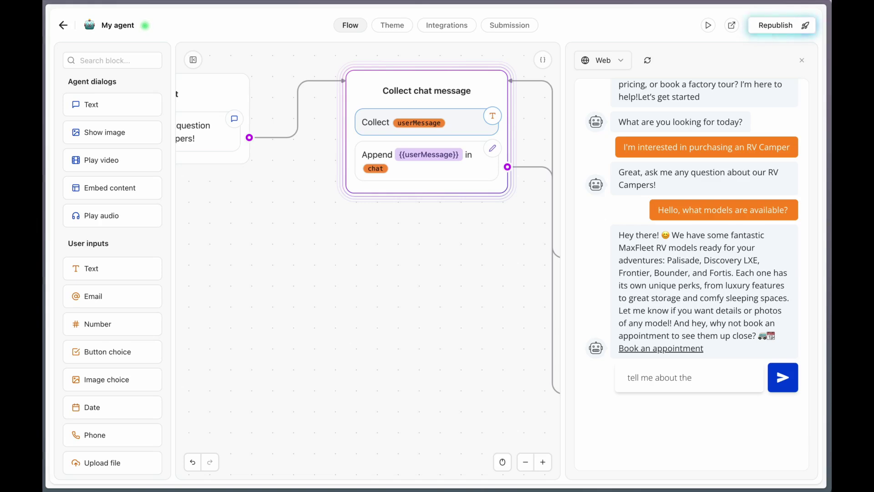
pyautogui.write('alisade')
pyautogui.press('Return')
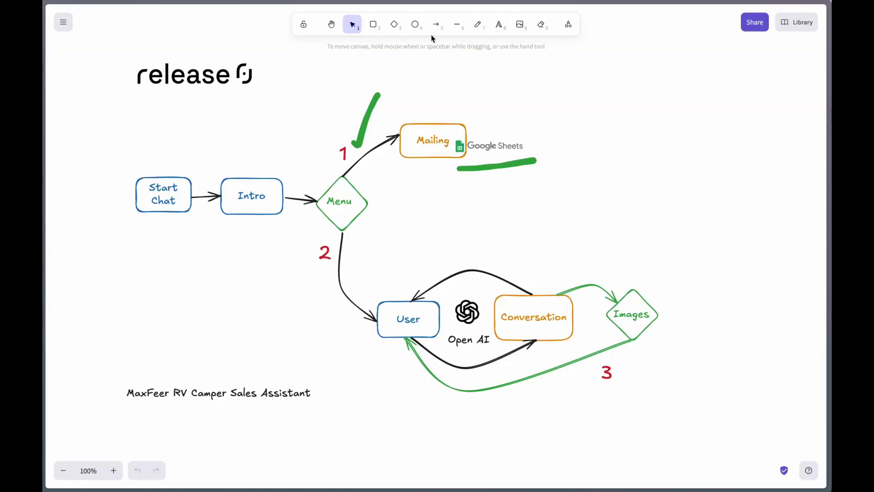
# Draw a green check mark beside step 2 and a green circle around the red 3
pyautogui.click(479, 26)
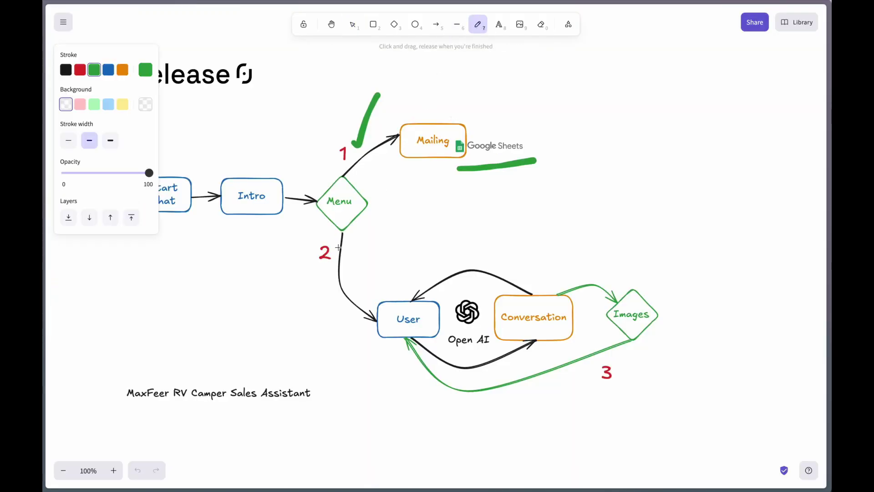
pyautogui.moveTo(333, 248)
pyautogui.mouseDown()
pyautogui.moveTo(334, 261)
pyautogui.moveTo(376, 224)
pyautogui.mouseUp()
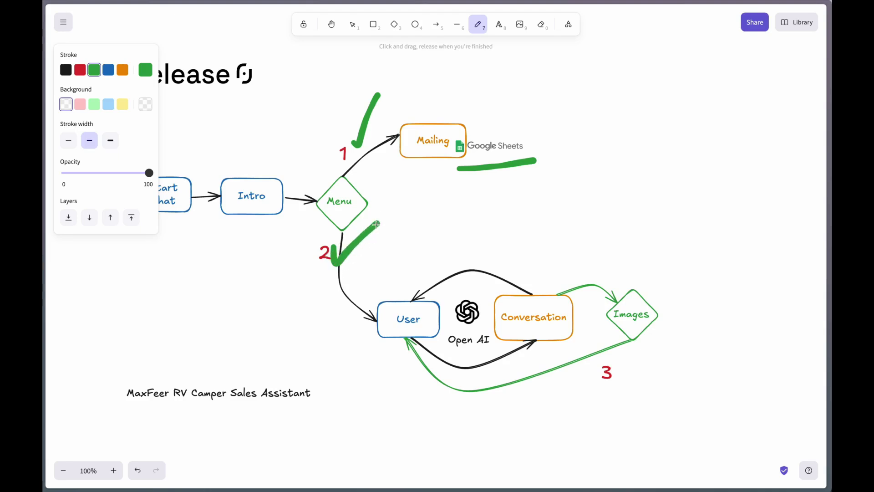
pyautogui.moveTo(622, 362)
pyautogui.mouseDown()
pyautogui.moveTo(579, 377)
pyautogui.moveTo(628, 377)
pyautogui.moveTo(621, 365)
pyautogui.mouseUp()
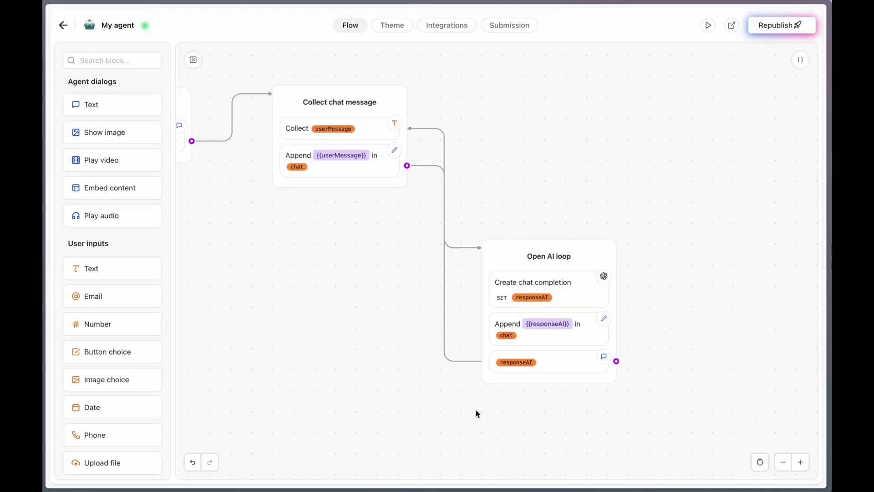
# Delete the Open AI loop's loop-back link and add a new Condition group
pyautogui.click(452, 335)
pyautogui.click(452, 334)
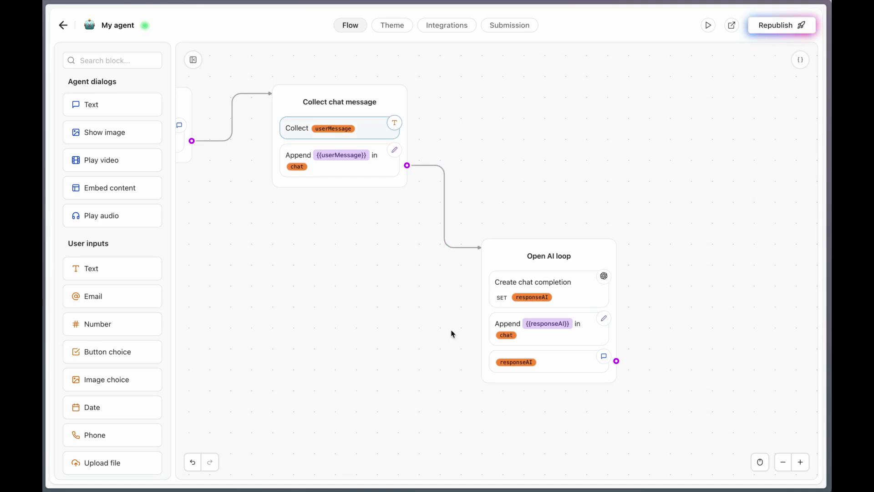
pyautogui.scroll(-6, 136, 335)
pyautogui.moveTo(129, 334); pyautogui.dragTo(712, 200)
# Set the condition to check whether userMessage Contains 'Palisade'
pyautogui.click(688, 221)
pyautogui.click(571, 182)
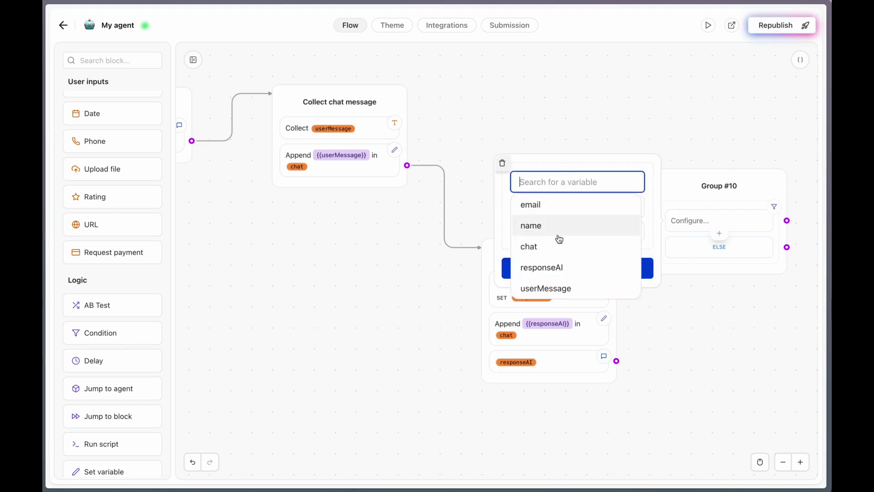
pyautogui.click(559, 289)
pyautogui.click(610, 205)
pyautogui.click(556, 271)
pyautogui.click(563, 231)
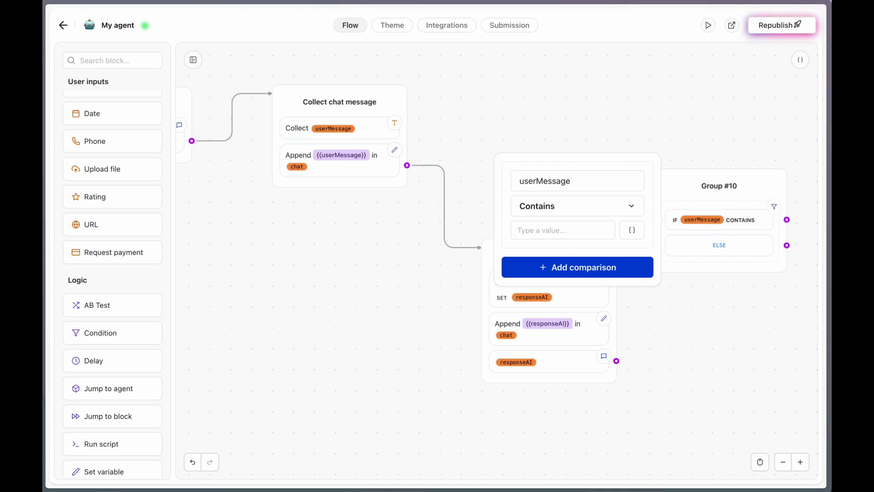
pyautogui.click(564, 230)
pyautogui.write('Palisade')
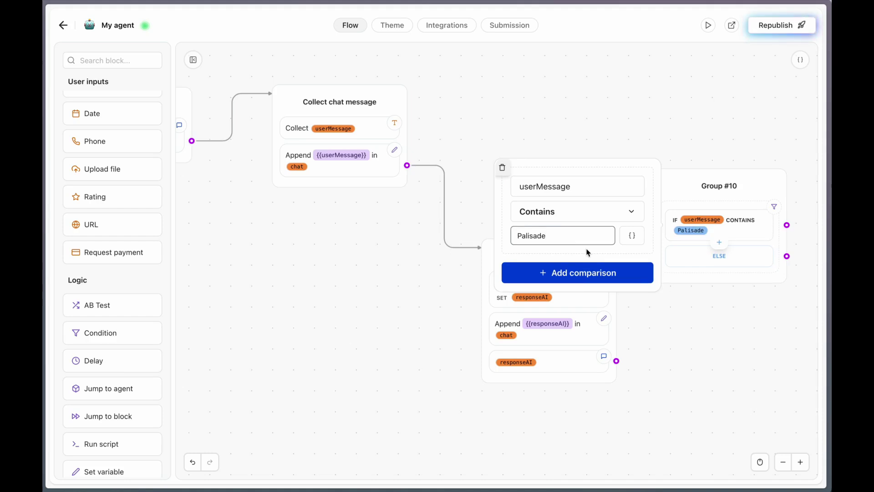
pyautogui.click(676, 311)
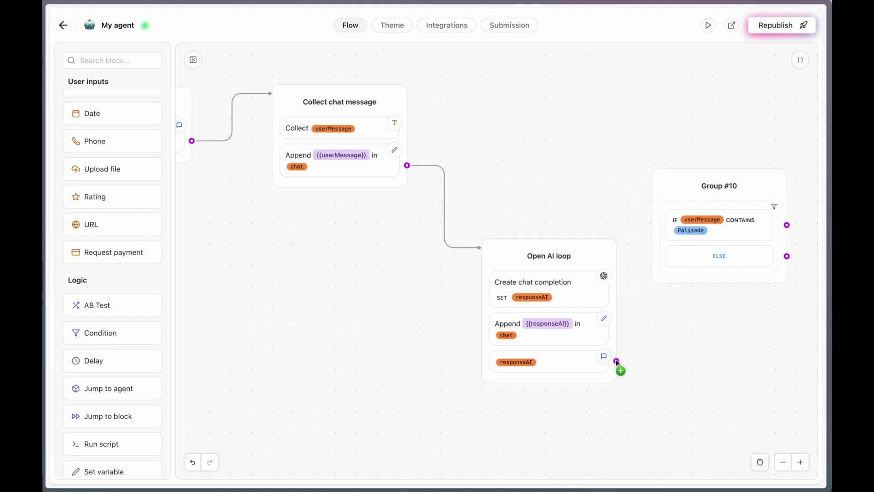
# Connect the Open AI loop into the Group #10 condition
pyautogui.moveTo(617, 361); pyautogui.dragTo(670, 209)
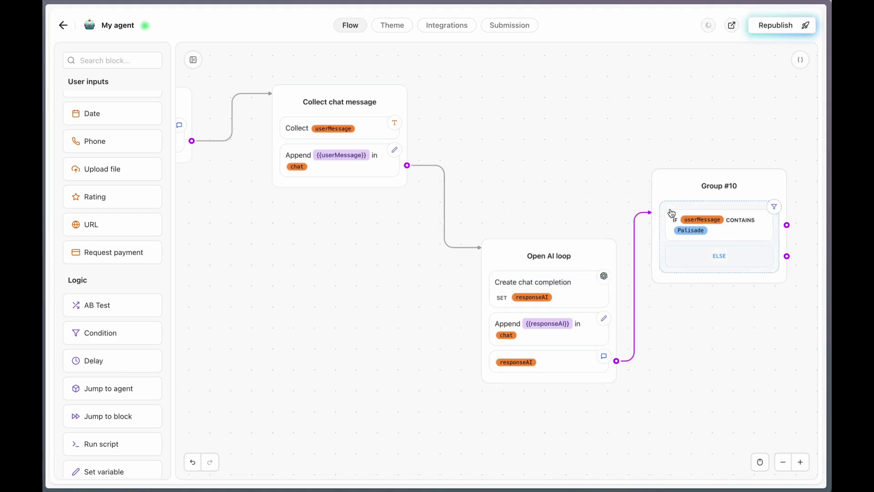
pyautogui.hscroll(2, 670, 327)
pyautogui.hscroll(2, 690, 308)
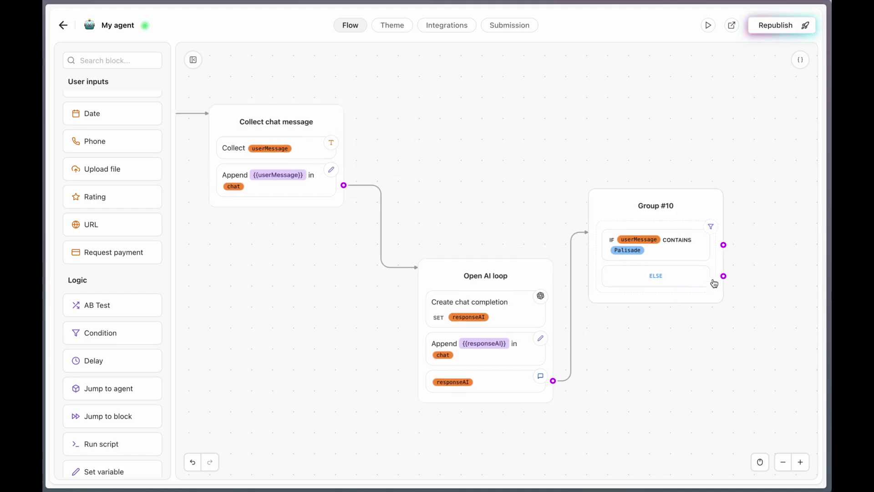
pyautogui.scroll(6, 104, 177)
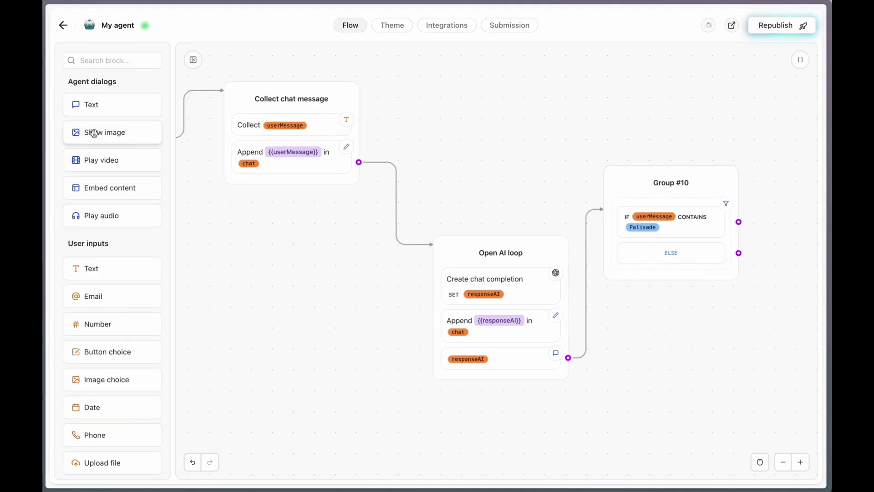
# Add an image block showing the uploaded Palisade.png photo from the RVs folder
pyautogui.moveTo(90, 133); pyautogui.dragTo(696, 354)
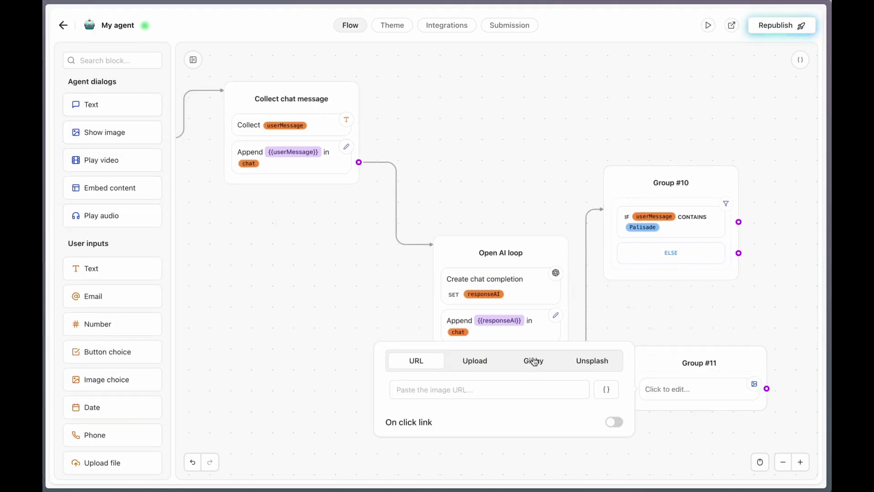
pyautogui.click(475, 361)
pyautogui.click(504, 388)
pyautogui.doubleClick(331, 203)
pyautogui.click(350, 226)
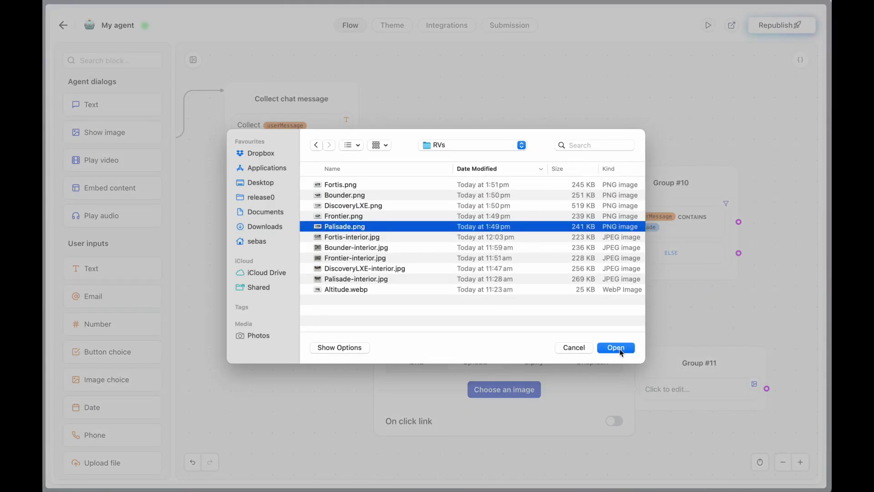
pyautogui.click(617, 348)
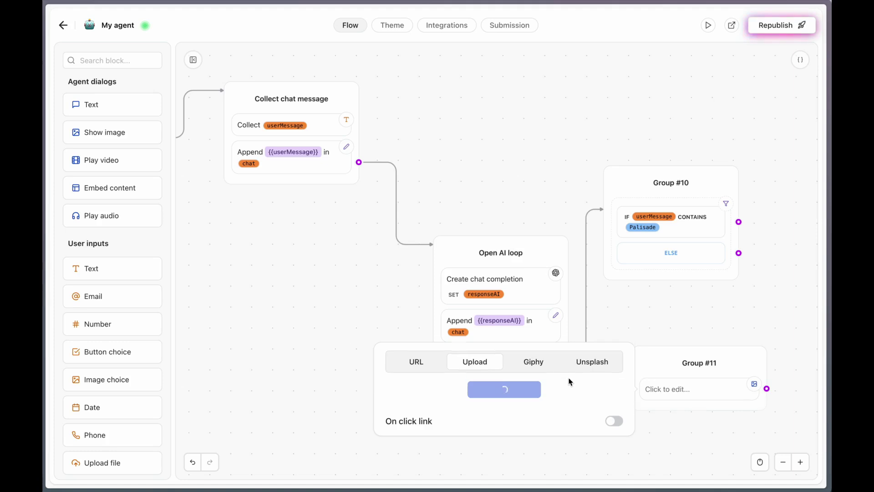
pyautogui.scroll(-3, 619, 395)
pyautogui.click(609, 433)
# Add a second image block with the uploaded Palisade-interior.jpg photo
pyautogui.moveTo(101, 132); pyautogui.dragTo(724, 401)
pyautogui.click(506, 382)
pyautogui.click(538, 402)
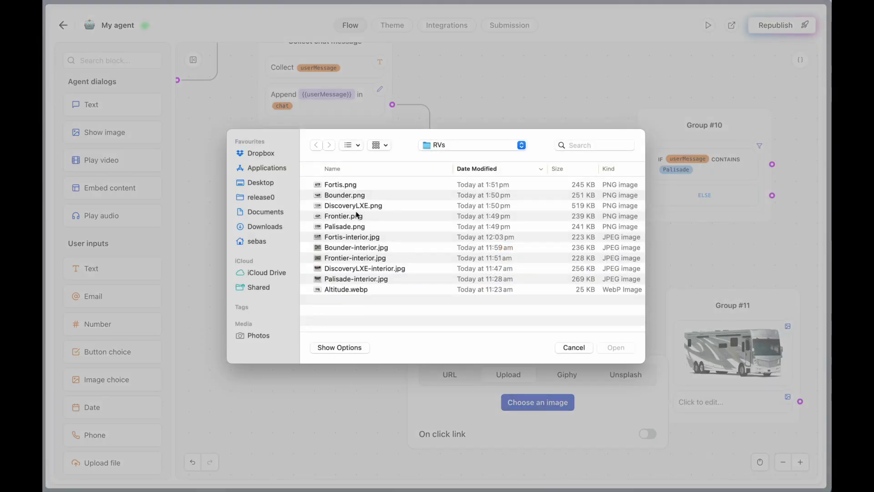
pyautogui.click(352, 279)
pyautogui.click(616, 347)
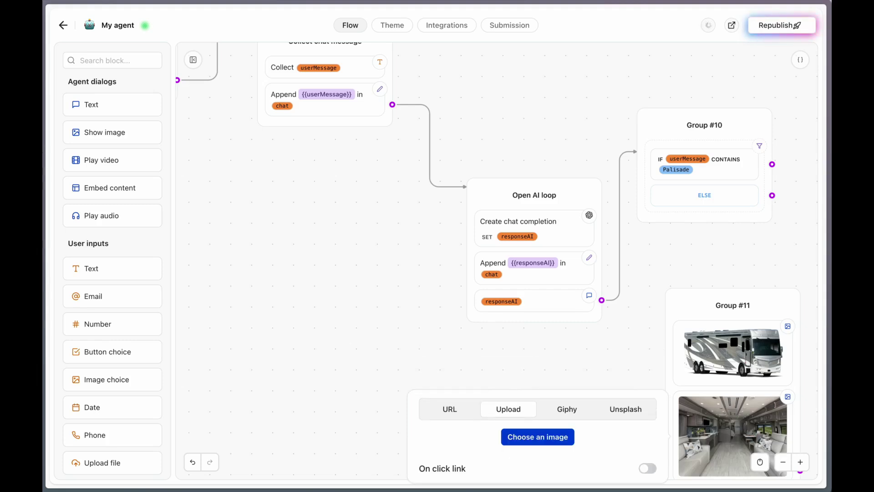
pyautogui.click(560, 363)
# Add a text bubble with the pasted Palisade description, prefixed 'Price:' with features on a new line
pyautogui.scroll(-5, 560, 363)
pyautogui.moveTo(91, 104); pyautogui.dragTo(711, 385)
pyautogui.write('$637,188 | Huge king bed, front loft, dual sinks, luxury bath, oversized storage')
pyautogui.click(673, 401)
pyautogui.write('Price:')
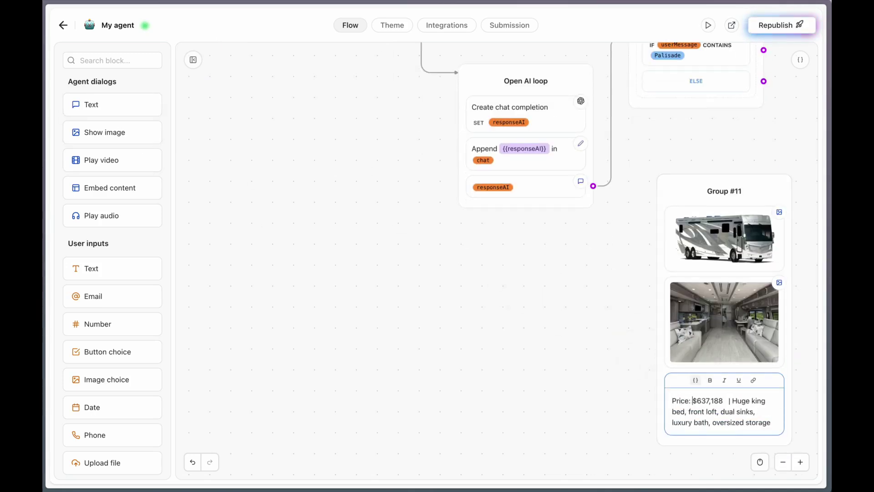
pyautogui.click(727, 401)
pyautogui.press('Return')
pyautogui.press('Delete')
pyautogui.press('Delete')
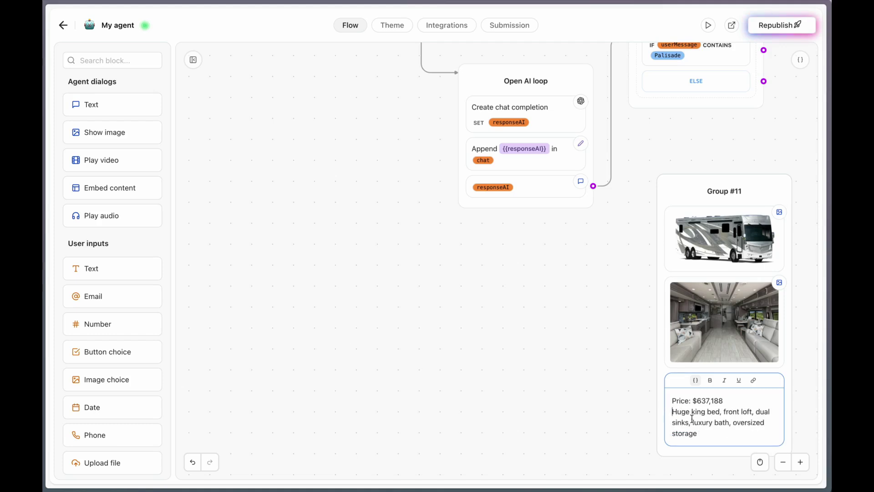
pyautogui.click(575, 383)
# Connect the IF branch to Group #11 and the ELSE branch back to Collect chat message
pyautogui.scroll(2, 569, 318)
pyautogui.click(784, 244)
pyautogui.scroll(3, 733, 155)
pyautogui.click(738, 224)
pyautogui.moveTo(737, 224); pyautogui.dragTo(343, 97)
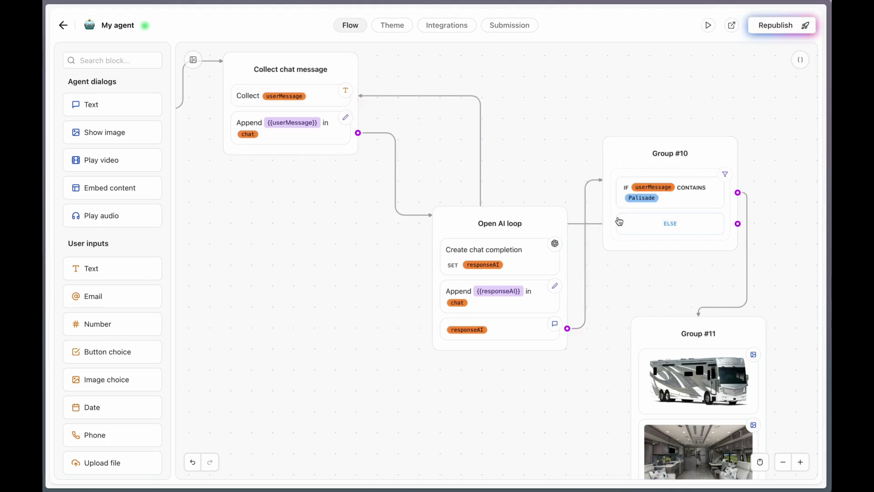
pyautogui.click(638, 196)
pyautogui.doubleClick(478, 202)
# In the preview, choose RV Camper purchase and ask 'what models are available?' then 'tell me about Pal'
pyautogui.click(667, 70)
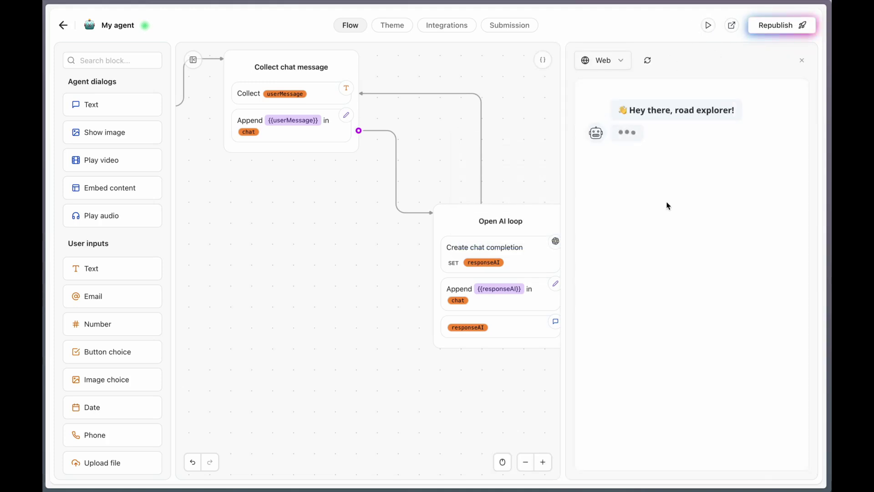
pyautogui.click(693, 279)
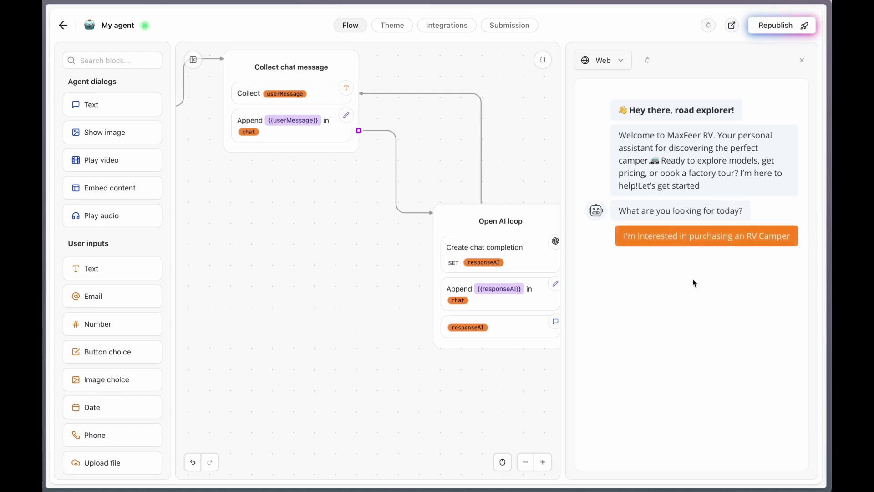
pyautogui.write('what model')
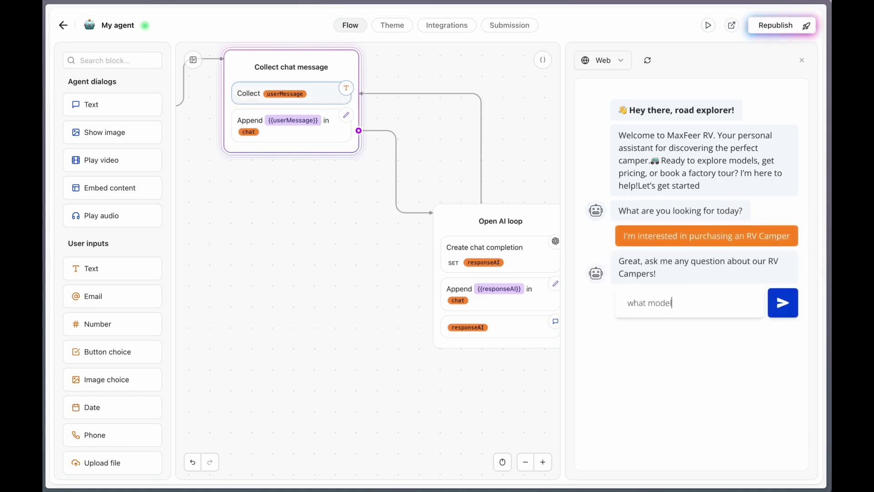
pyautogui.write('s are available?')
pyautogui.press('Return')
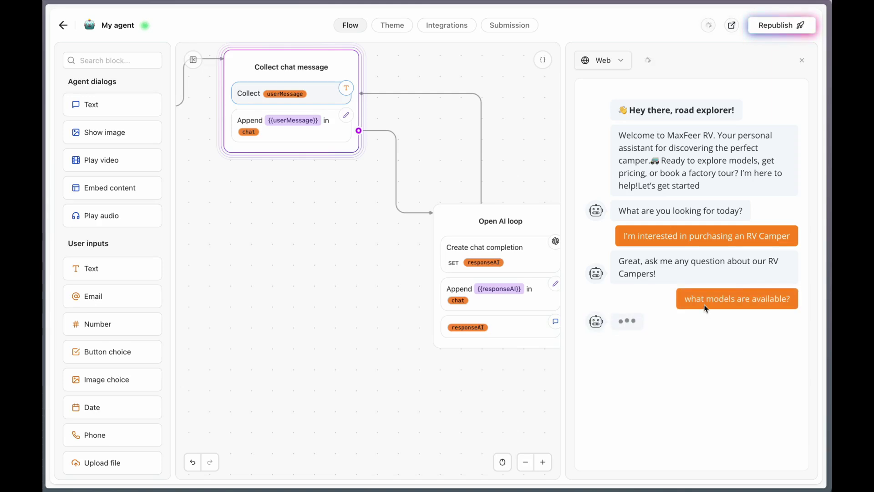
pyautogui.write('tell me about')
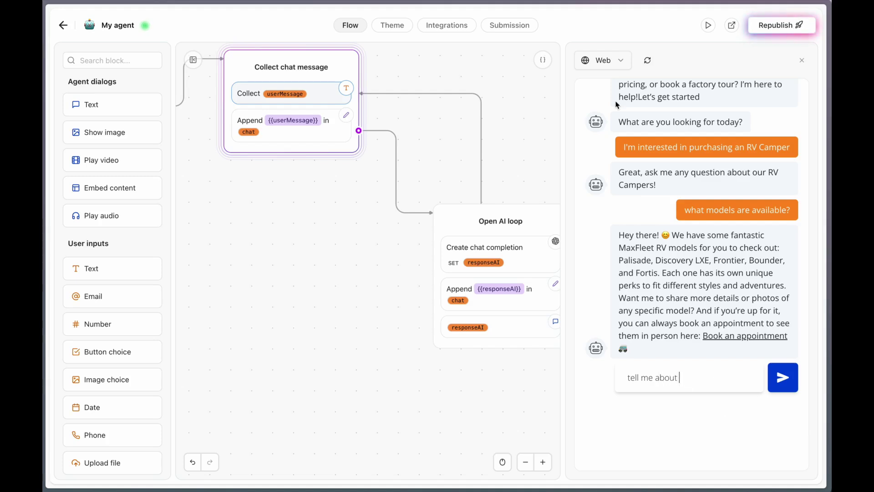
pyautogui.write(' Palisade')
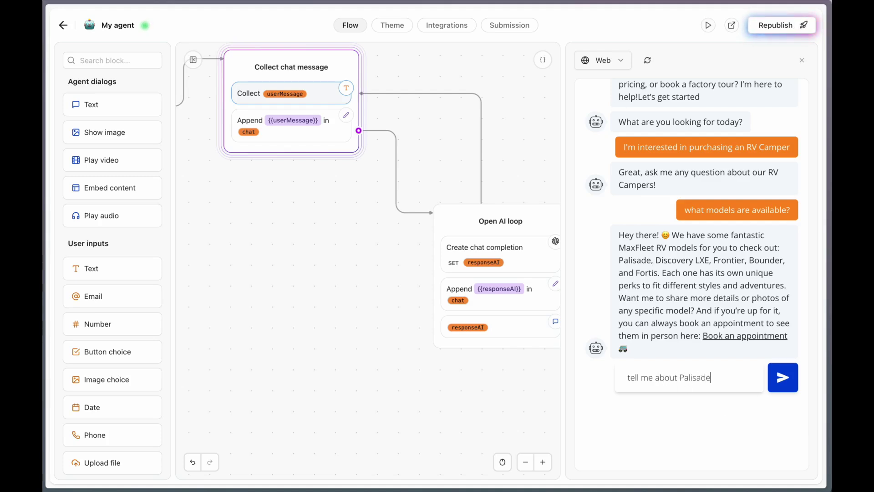
pyautogui.press('Return')
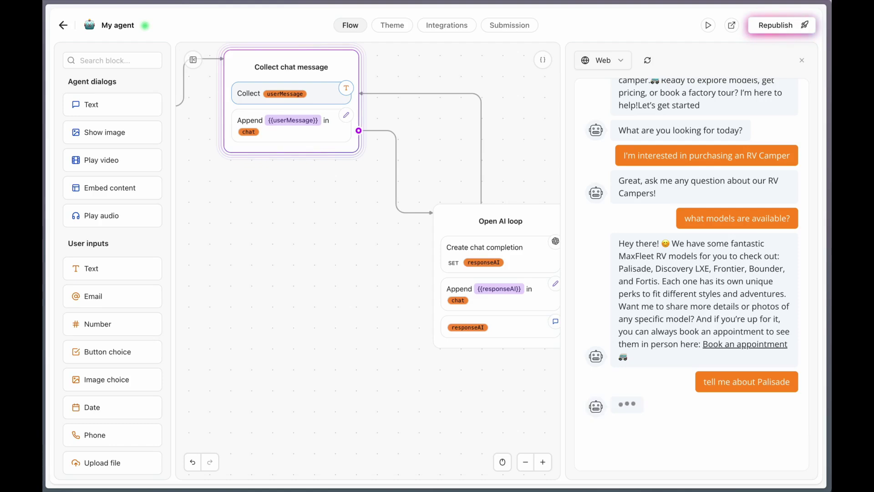